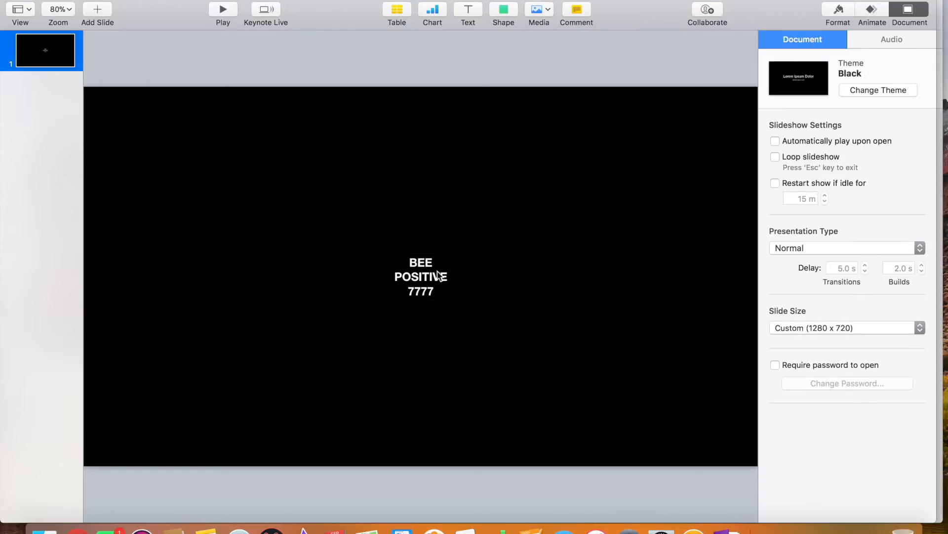
# Change the font of the "BEE POSITIVE 7777" text box to Impact
pyautogui.click(845, 15)
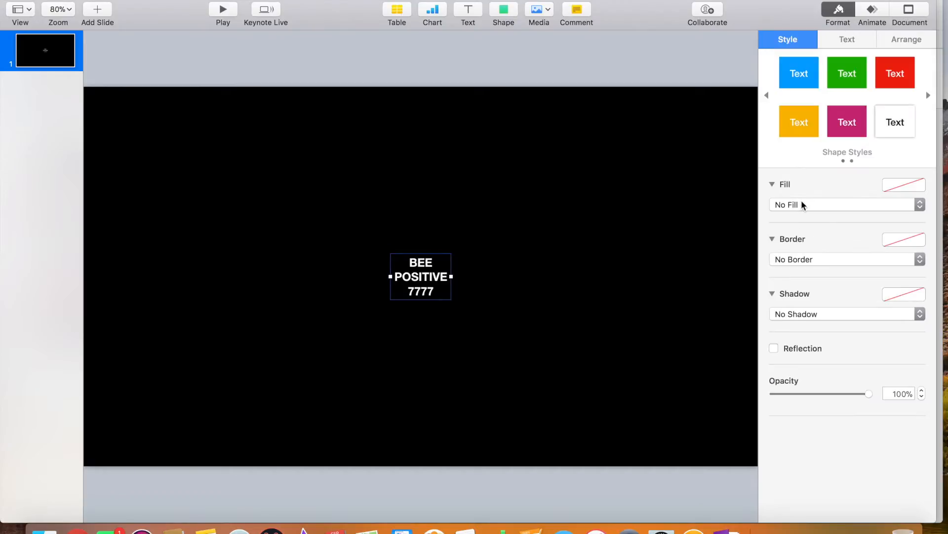
pyautogui.click(849, 39)
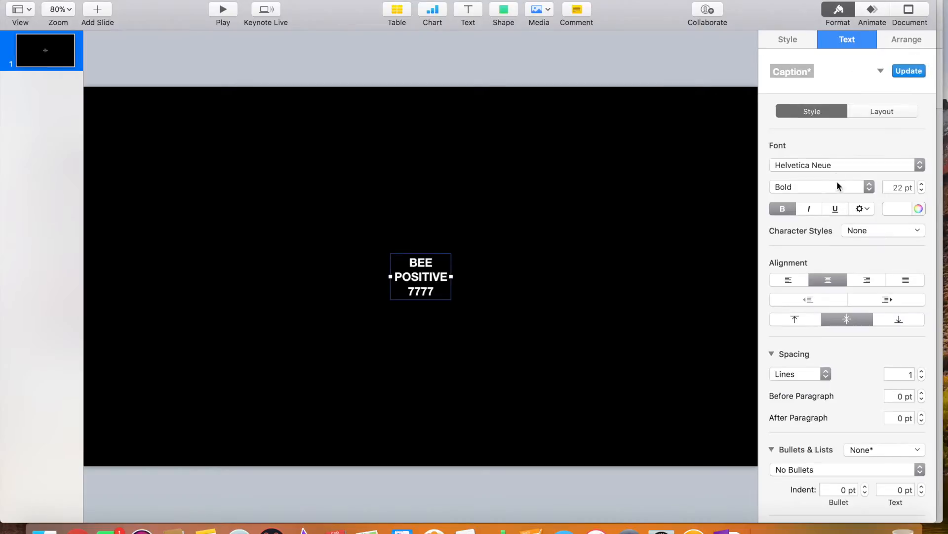
pyautogui.click(835, 164)
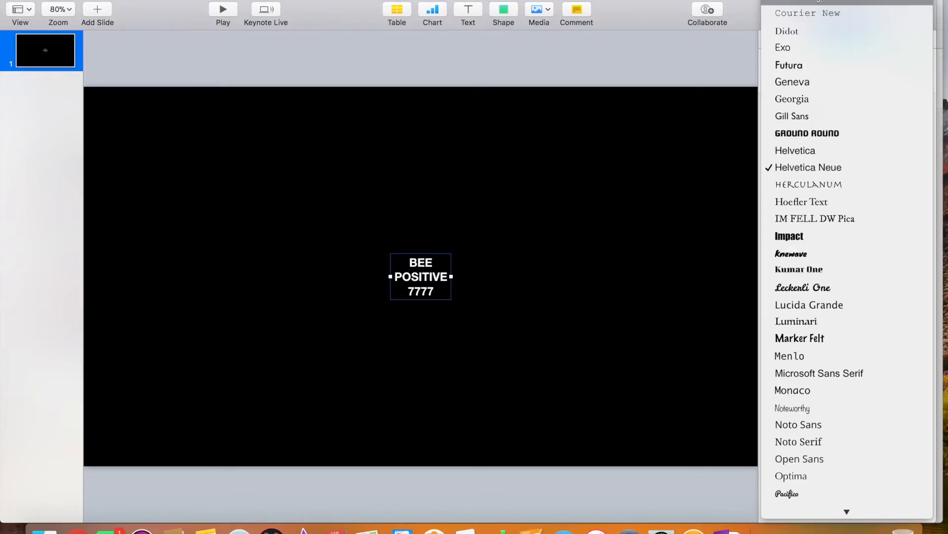
pyautogui.scroll(4, 818, 1)
pyautogui.scroll(5, 847, 247)
pyautogui.scroll(5, 847, 254)
pyautogui.scroll(5, 847, 254)
pyautogui.scroll(5, 847, 254)
pyautogui.scroll(3, 848, 254)
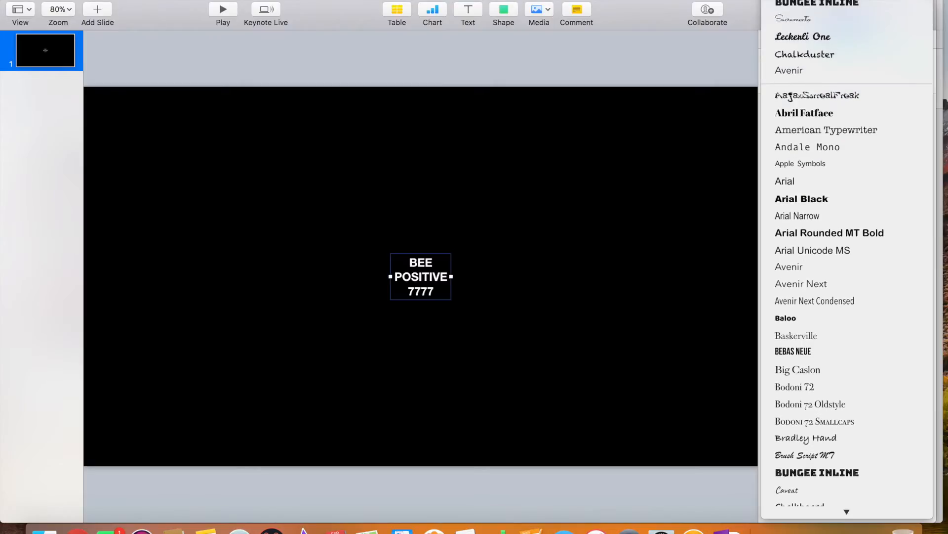
pyautogui.click(790, 1)
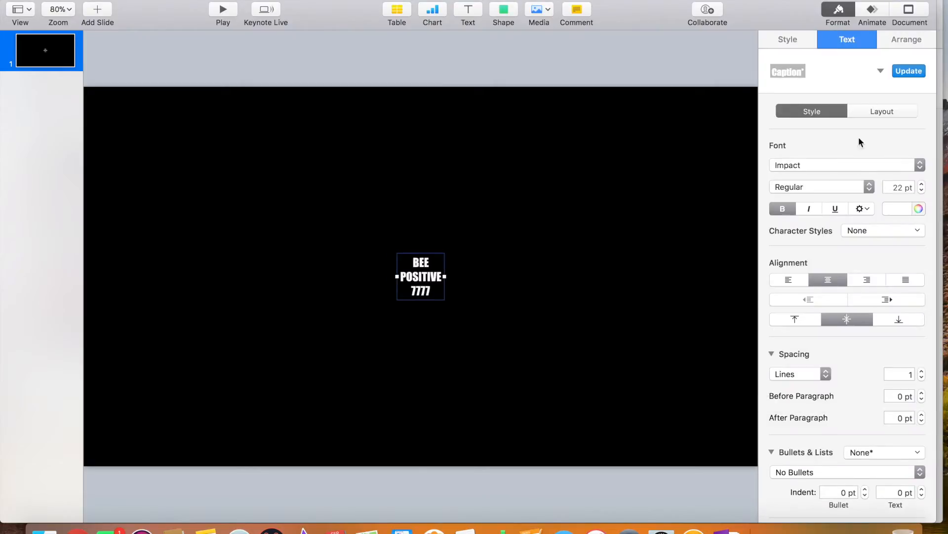
# Increase the font size of the "BEE POSITIVE 7777" text to 145 pt
pyautogui.click(922, 186)
pyautogui.click(921, 185)
pyautogui.click(922, 185)
pyautogui.click(922, 185)
pyautogui.click(922, 185)
pyautogui.click(921, 185)
pyautogui.click(922, 185)
pyautogui.click(922, 185)
pyautogui.click(921, 185)
pyautogui.click(922, 185)
pyautogui.click(922, 185)
pyautogui.click(922, 185)
pyautogui.click(922, 185)
pyautogui.click(922, 185)
pyautogui.click(921, 185)
pyautogui.click(922, 185)
pyautogui.click(922, 185)
pyautogui.click(922, 185)
pyautogui.click(922, 185)
pyautogui.click(922, 185)
pyautogui.click(922, 185)
pyautogui.click(922, 186)
pyautogui.click(922, 185)
pyautogui.click(922, 185)
pyautogui.click(922, 185)
pyautogui.click(922, 185)
pyautogui.click(922, 186)
pyautogui.click(922, 185)
pyautogui.click(922, 185)
pyautogui.click(922, 186)
pyautogui.click(921, 186)
pyautogui.click(922, 185)
pyautogui.click(922, 185)
pyautogui.click(922, 185)
pyautogui.click(922, 185)
pyautogui.click(922, 185)
pyautogui.click(922, 185)
pyautogui.click(922, 185)
pyautogui.click(922, 185)
pyautogui.click(922, 186)
pyautogui.click(922, 185)
pyautogui.click(922, 186)
pyautogui.click(922, 185)
pyautogui.click(922, 186)
pyautogui.click(922, 185)
pyautogui.click(921, 185)
pyautogui.click(922, 186)
pyautogui.click(921, 185)
pyautogui.click(922, 186)
pyautogui.click(922, 185)
pyautogui.click(922, 185)
pyautogui.click(922, 186)
pyautogui.click(922, 185)
pyautogui.click(921, 185)
pyautogui.click(922, 185)
pyautogui.click(922, 185)
pyautogui.click(921, 185)
pyautogui.click(922, 185)
pyautogui.click(922, 185)
pyautogui.click(922, 185)
pyautogui.click(921, 185)
pyautogui.click(922, 185)
pyautogui.click(922, 186)
pyautogui.click(922, 185)
pyautogui.click(922, 185)
pyautogui.click(921, 185)
pyautogui.click(922, 185)
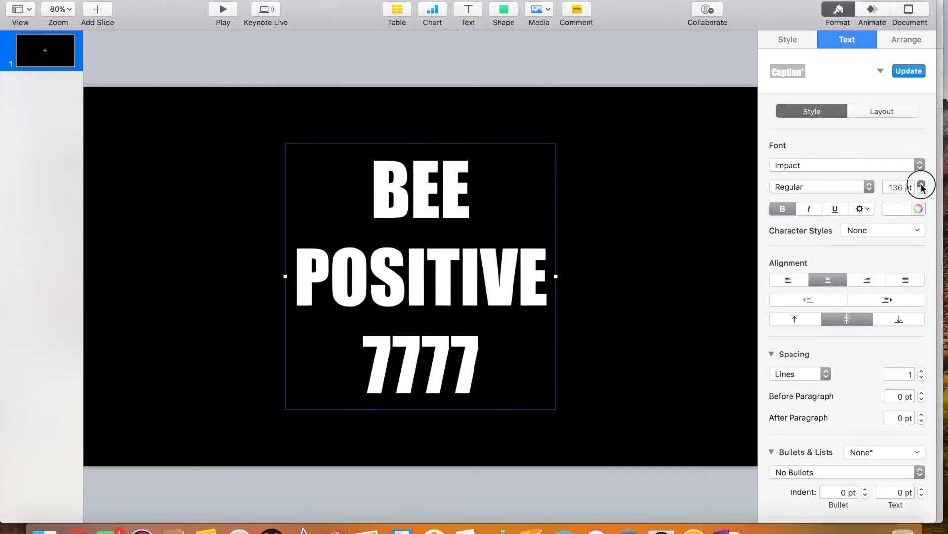
pyautogui.click(922, 185)
pyautogui.click(922, 185)
pyautogui.click(922, 185)
pyautogui.click(922, 186)
pyautogui.click(922, 185)
pyautogui.click(922, 186)
pyautogui.click(922, 185)
pyautogui.click(922, 185)
pyautogui.click(922, 185)
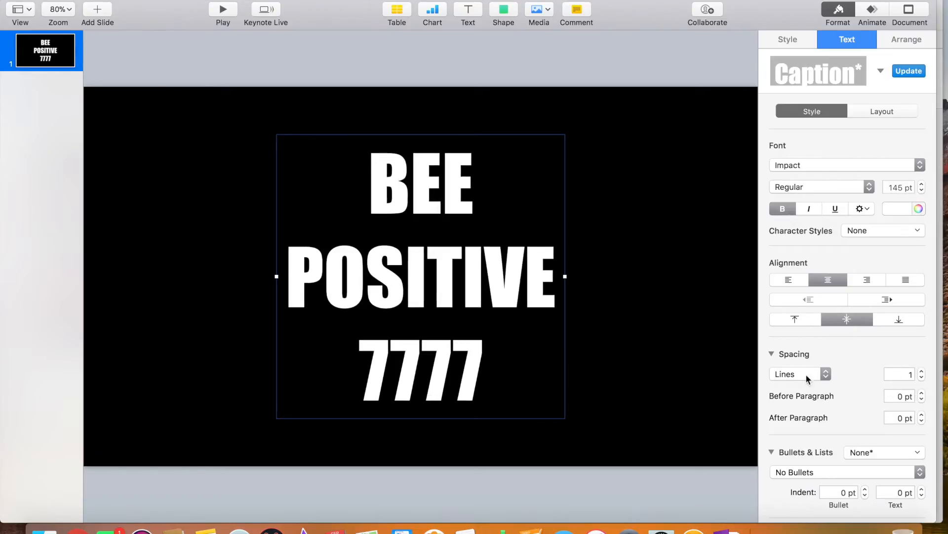
# Tighten the line spacing of the three-line text to 0.7
pyautogui.click(921, 379)
pyautogui.click(922, 378)
pyautogui.click(922, 379)
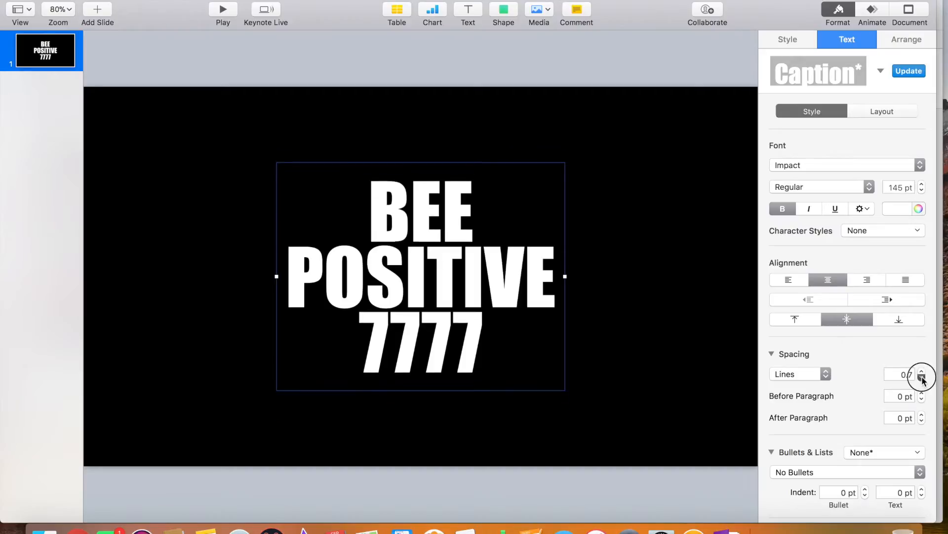
pyautogui.click(922, 379)
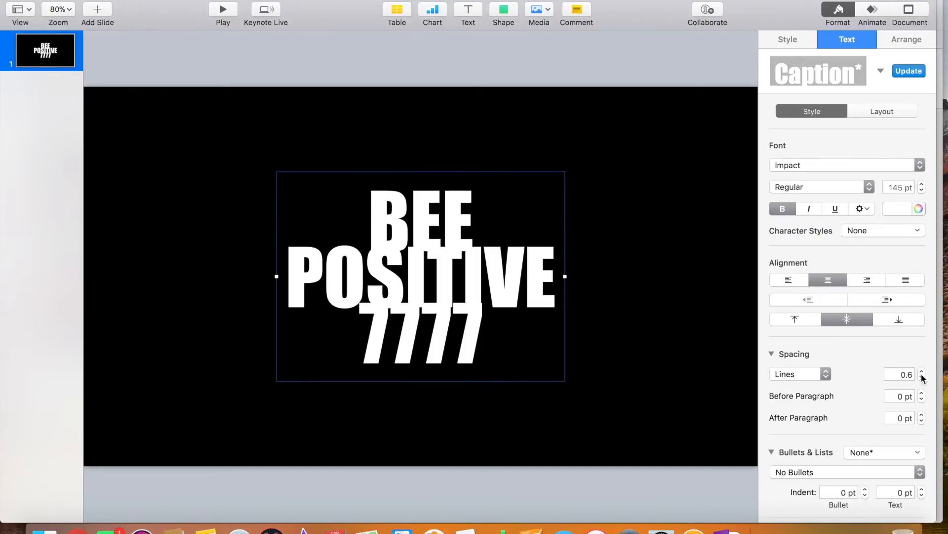
pyautogui.click(922, 370)
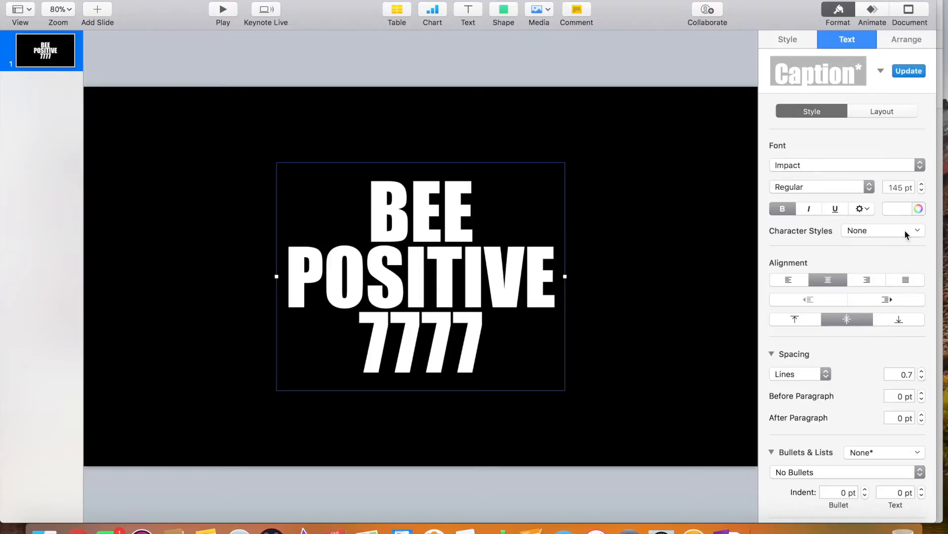
# Increase the font size of the "BEE POSITIVE 7777" text to 288 pt so it fills the slide's height
pyautogui.click(922, 184)
pyautogui.click(922, 184)
pyautogui.click(922, 184)
pyautogui.click(922, 183)
pyautogui.click(922, 184)
pyautogui.click(921, 184)
pyautogui.click(922, 184)
pyautogui.click(922, 183)
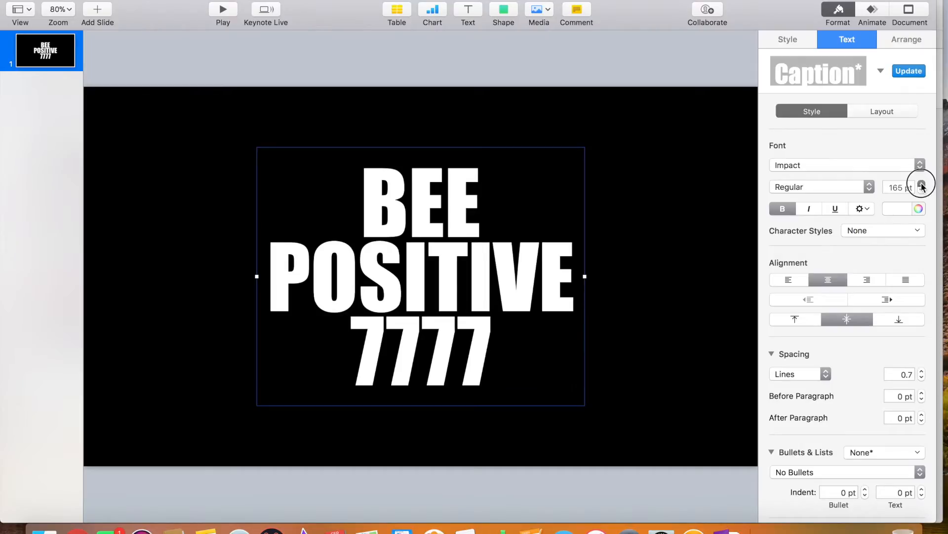
pyautogui.click(922, 184)
pyautogui.click(921, 184)
pyautogui.click(922, 184)
pyautogui.click(922, 184)
pyautogui.click(922, 184)
pyautogui.click(922, 185)
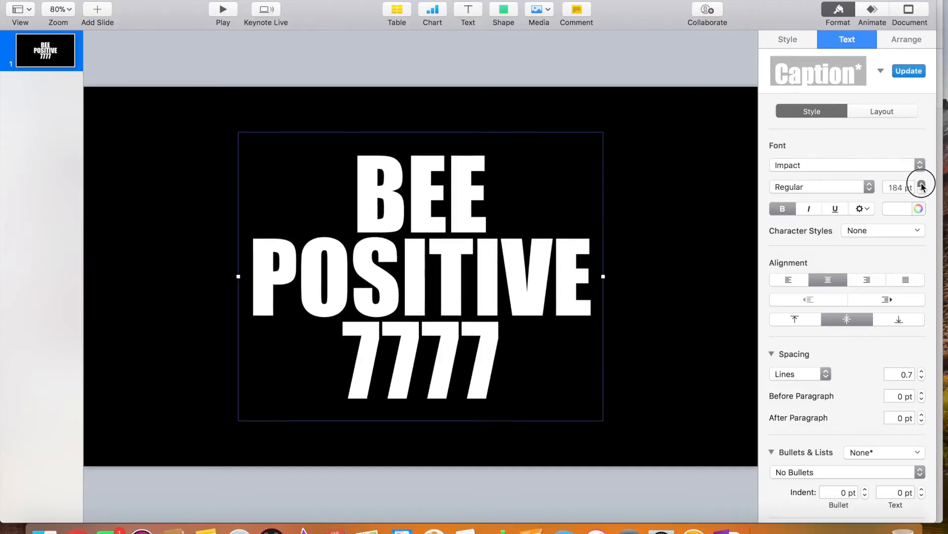
pyautogui.click(922, 184)
pyautogui.click(921, 184)
pyautogui.click(922, 185)
pyautogui.click(922, 185)
pyautogui.click(922, 184)
pyautogui.click(922, 184)
pyautogui.click(922, 185)
pyautogui.click(922, 185)
pyautogui.click(922, 184)
pyautogui.click(922, 184)
pyautogui.click(922, 185)
pyautogui.click(922, 184)
pyautogui.click(922, 184)
pyautogui.click(922, 184)
pyautogui.click(922, 184)
pyautogui.click(922, 184)
pyautogui.click(922, 184)
pyautogui.click(922, 184)
pyautogui.click(922, 185)
pyautogui.click(921, 184)
pyautogui.click(921, 184)
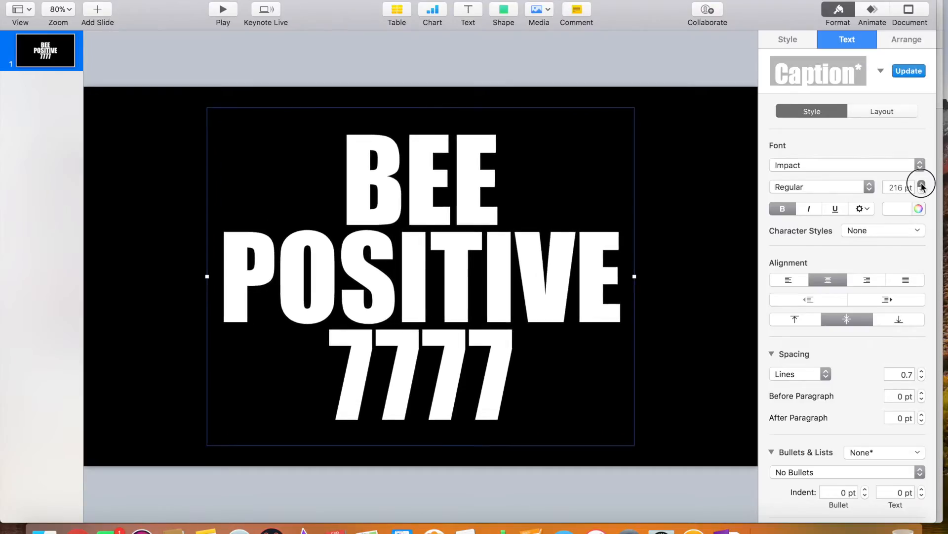
pyautogui.click(922, 184)
pyautogui.click(922, 184)
pyautogui.click(922, 184)
pyautogui.click(922, 184)
pyautogui.click(922, 184)
pyautogui.click(922, 184)
pyautogui.click(922, 184)
pyautogui.click(922, 185)
pyautogui.click(922, 184)
pyautogui.click(921, 185)
pyautogui.click(922, 184)
pyautogui.click(922, 185)
pyautogui.click(922, 184)
pyautogui.click(922, 185)
pyautogui.click(922, 185)
pyautogui.click(922, 184)
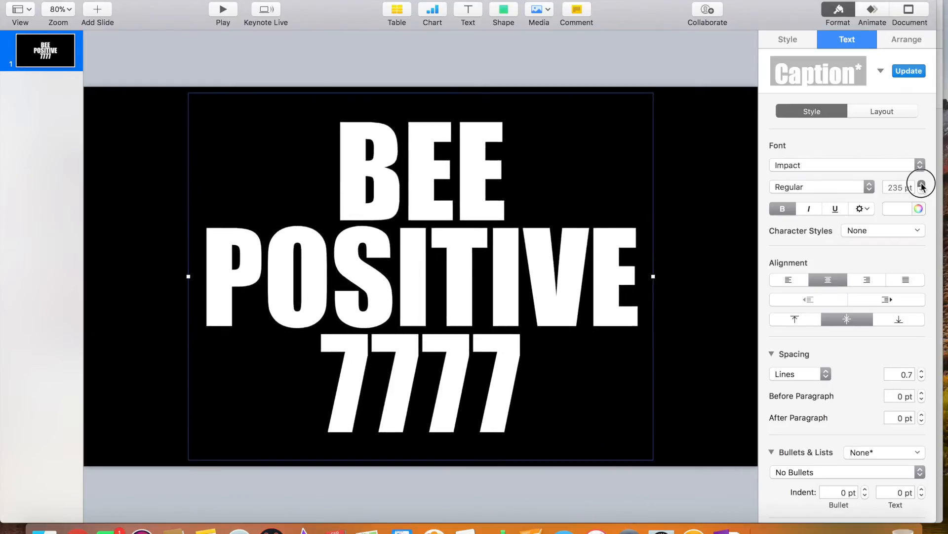
pyautogui.click(922, 185)
pyautogui.click(922, 184)
pyautogui.click(922, 184)
pyautogui.click(922, 184)
pyautogui.click(922, 184)
pyautogui.click(921, 184)
pyautogui.click(921, 184)
pyautogui.click(921, 184)
pyautogui.click(921, 184)
pyautogui.click(922, 185)
pyautogui.click(922, 185)
pyautogui.click(922, 184)
pyautogui.click(922, 184)
pyautogui.click(921, 184)
pyautogui.click(922, 185)
pyautogui.click(921, 184)
pyautogui.click(922, 184)
pyautogui.click(921, 184)
pyautogui.click(922, 185)
pyautogui.click(922, 184)
pyautogui.click(922, 185)
pyautogui.click(921, 184)
pyautogui.click(921, 184)
pyautogui.click(921, 185)
pyautogui.click(922, 184)
pyautogui.click(922, 184)
pyautogui.click(922, 184)
pyautogui.click(922, 185)
pyautogui.click(921, 185)
pyautogui.click(922, 184)
pyautogui.click(922, 184)
pyautogui.click(922, 184)
pyautogui.click(922, 184)
pyautogui.click(922, 185)
pyautogui.click(922, 184)
pyautogui.click(922, 184)
pyautogui.click(922, 184)
pyautogui.click(922, 184)
pyautogui.click(922, 184)
pyautogui.click(922, 184)
pyautogui.click(922, 184)
pyautogui.click(922, 184)
pyautogui.click(922, 184)
pyautogui.click(922, 184)
pyautogui.click(922, 184)
pyautogui.click(922, 185)
pyautogui.click(922, 184)
pyautogui.click(921, 185)
pyautogui.click(922, 185)
pyautogui.click(921, 185)
pyautogui.click(922, 185)
pyautogui.click(922, 185)
pyautogui.click(921, 185)
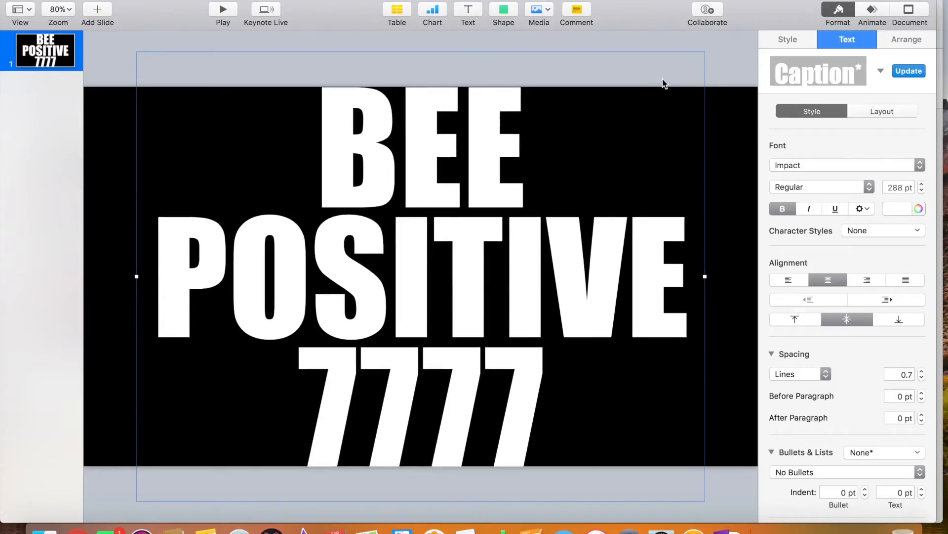
pyautogui.click(722, 69)
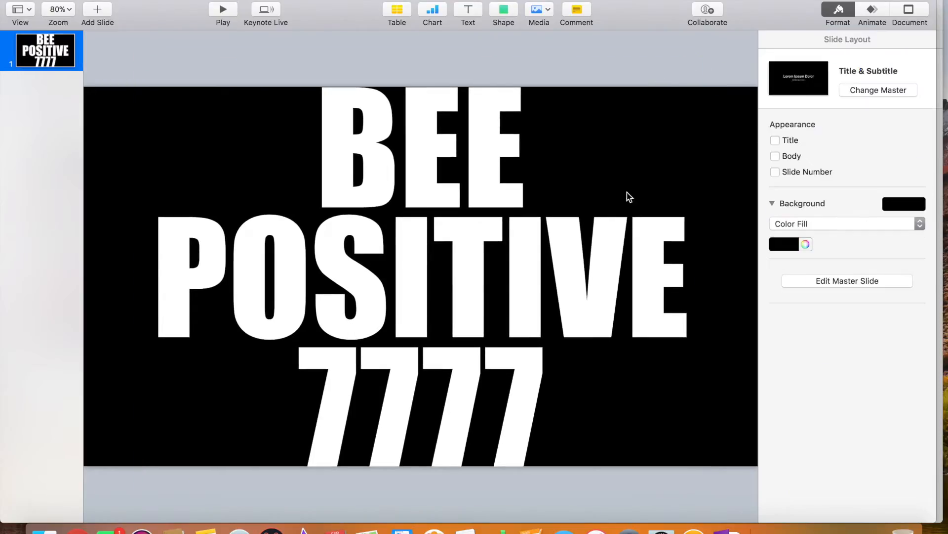
# Change the color of the "BEE POSITIVE 7777" text to bright green
pyautogui.click(604, 244)
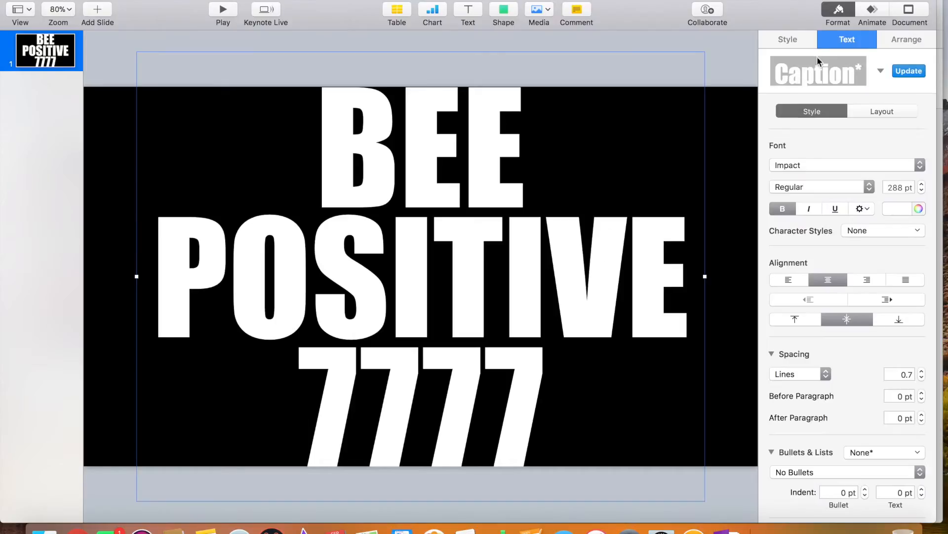
pyautogui.click(897, 209)
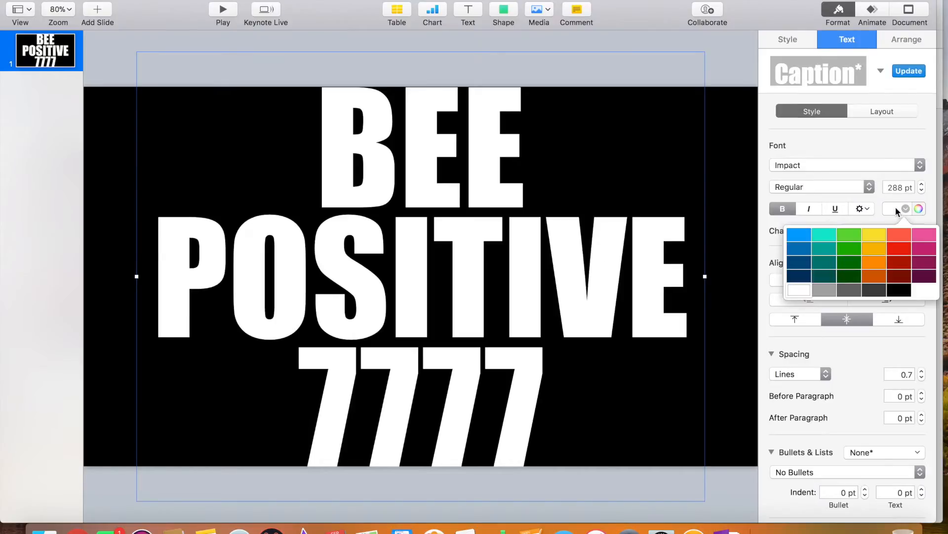
pyautogui.click(849, 236)
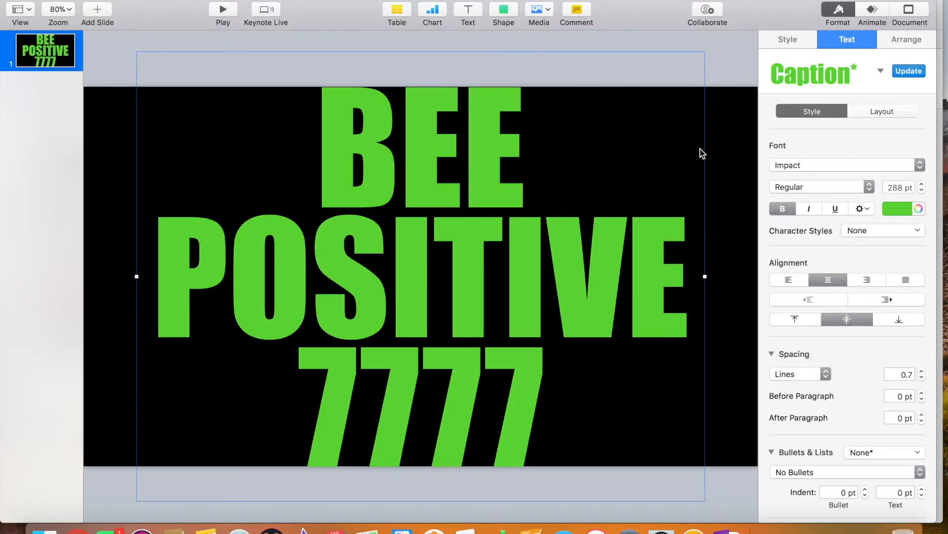
pyautogui.click(721, 66)
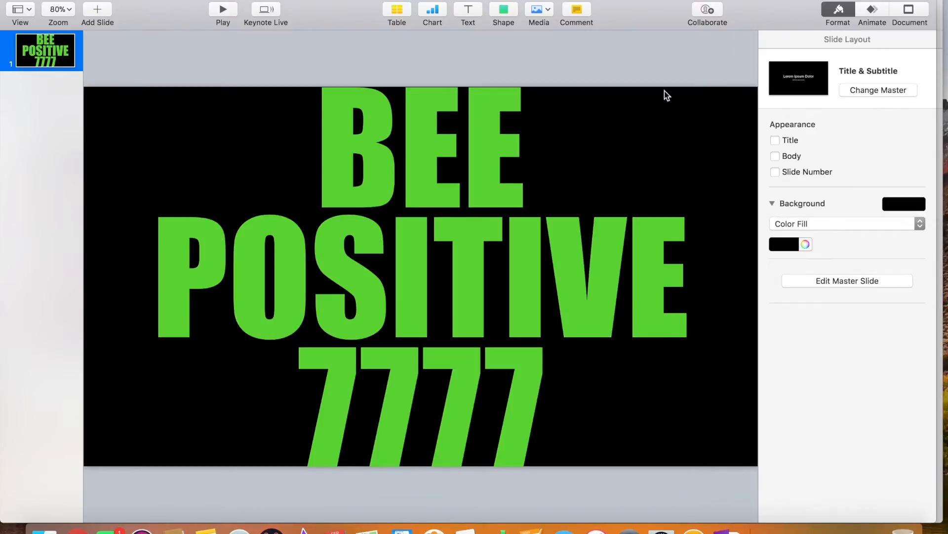
# Duplicate the slide and replace the copy's text with "BEE HAPPY" on two lines
pyautogui.click(8, 51)
pyautogui.press('super+d')
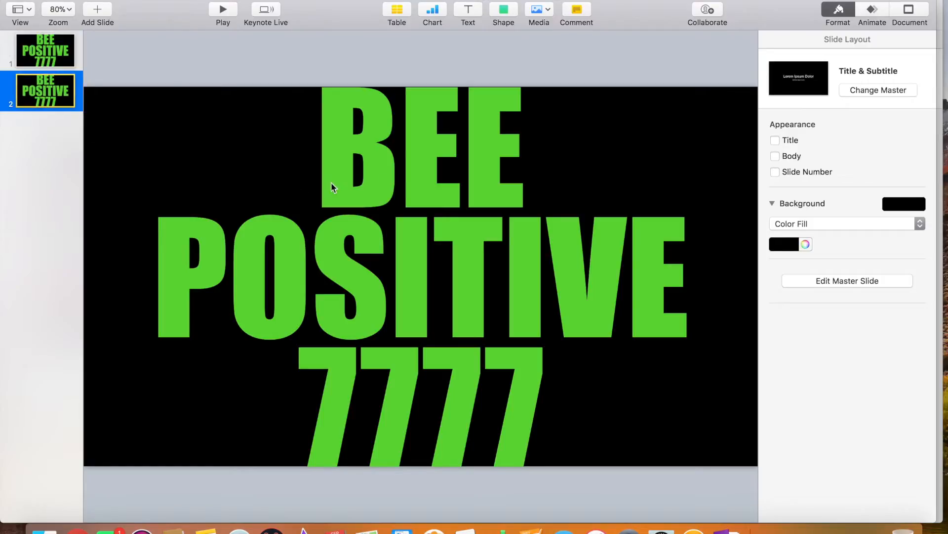
pyautogui.click(409, 179)
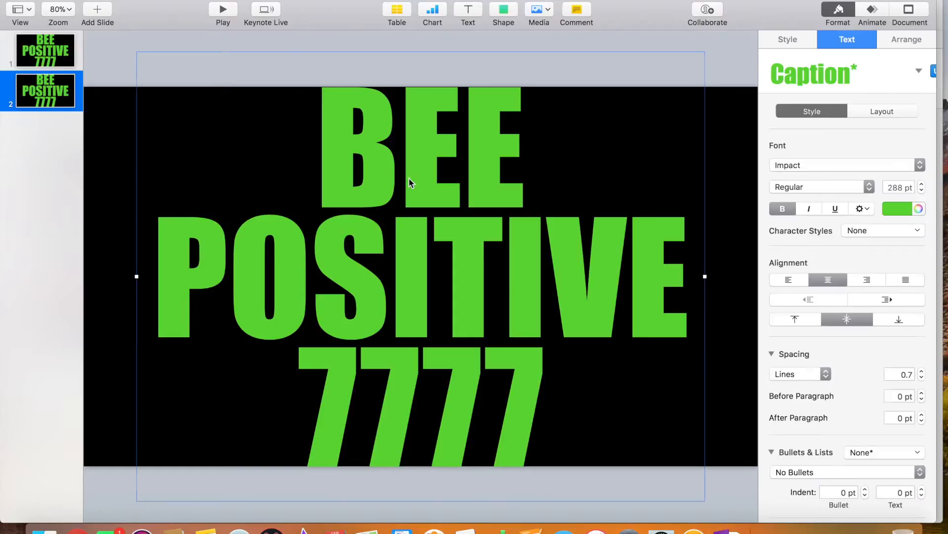
pyautogui.doubleClick(556, 401)
pyautogui.click(552, 391)
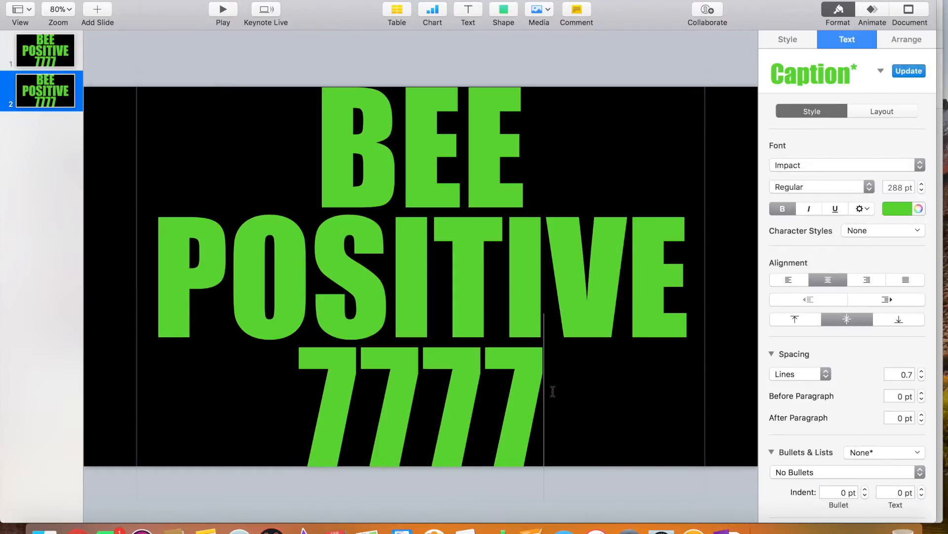
pyautogui.moveTo(553, 390); pyautogui.dragTo(222, 182)
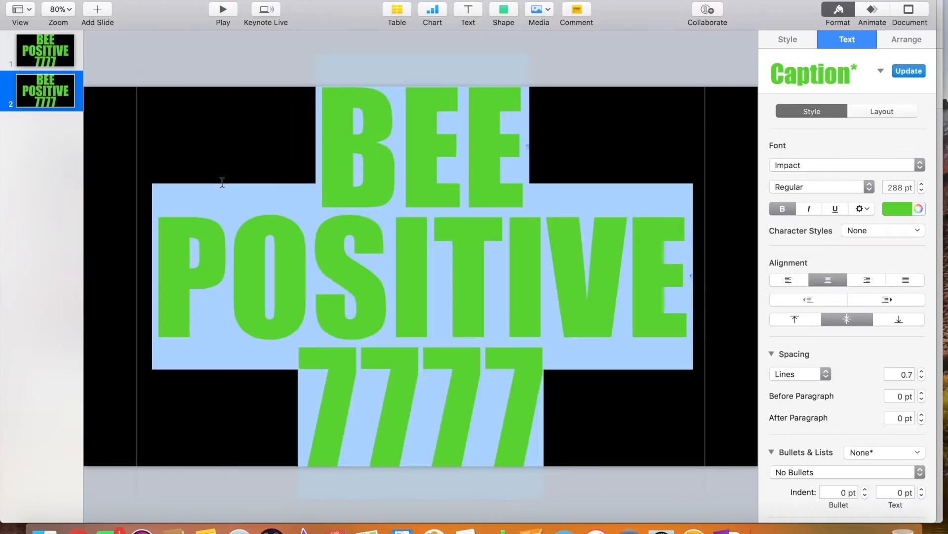
pyautogui.write('B')
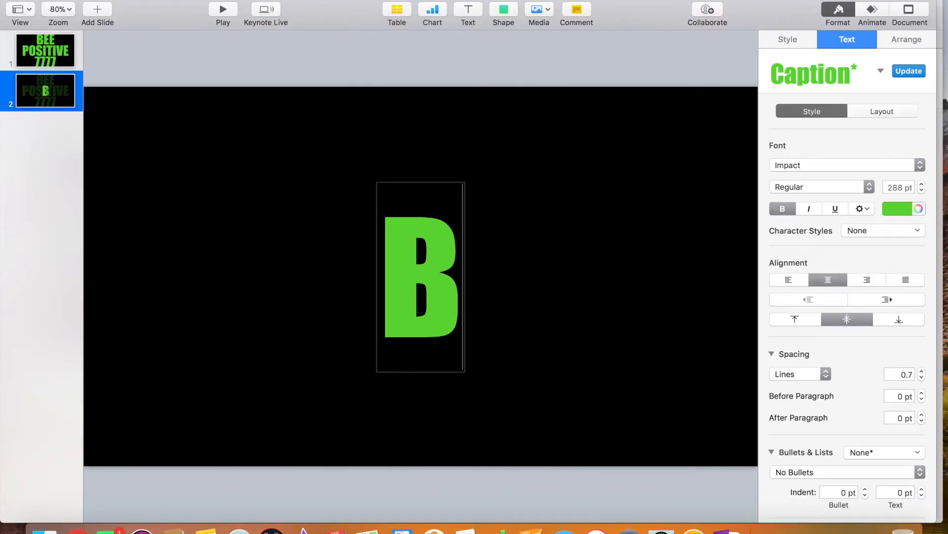
pyautogui.write('EE HAPPY')
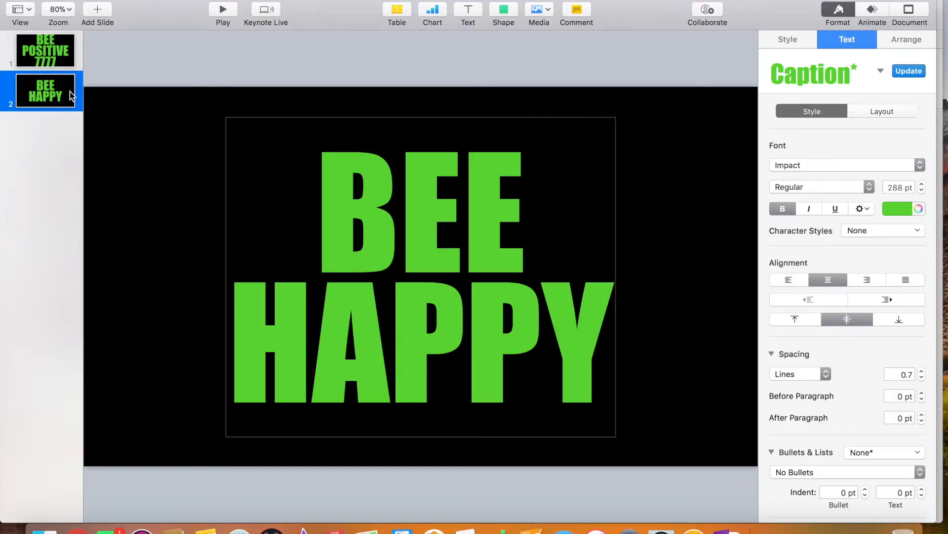
# Try to increase the font size of the "BEE HAPPY" text to 301 pt while still in text editing
pyautogui.click(922, 184)
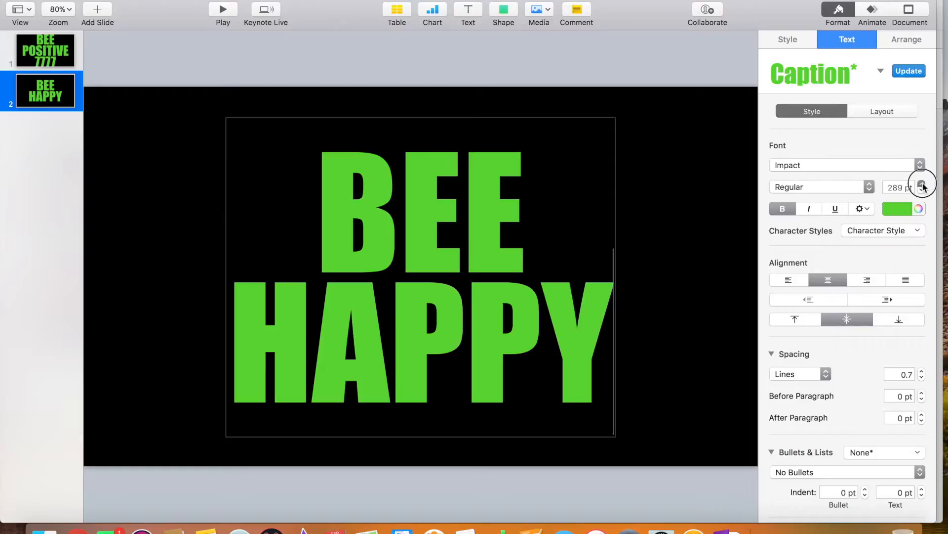
pyautogui.click(922, 184)
pyautogui.click(922, 184)
pyautogui.click(922, 184)
pyautogui.click(923, 185)
pyautogui.click(923, 184)
pyautogui.click(922, 184)
pyautogui.click(922, 184)
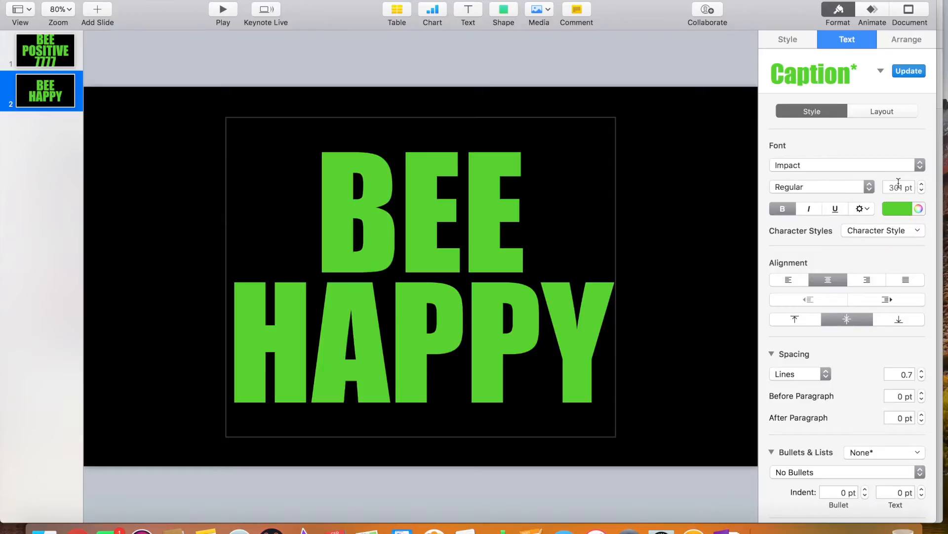
# Select the "BEE HAPPY" text box and increase its font size to 435 pt so it fills the slide's height
pyautogui.click(713, 222)
pyautogui.click(610, 258)
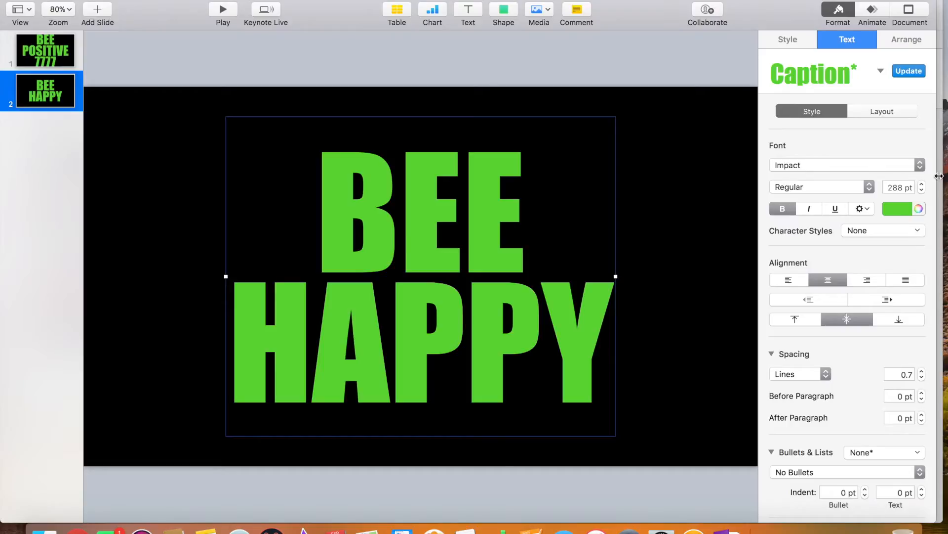
pyautogui.click(922, 184)
pyautogui.click(923, 185)
pyautogui.click(922, 184)
pyautogui.click(922, 185)
pyautogui.click(922, 184)
pyautogui.click(922, 184)
pyautogui.click(923, 185)
pyautogui.click(923, 185)
pyautogui.click(922, 184)
pyautogui.click(922, 184)
pyautogui.click(922, 185)
pyautogui.click(922, 184)
pyautogui.click(922, 184)
pyautogui.click(922, 184)
pyautogui.click(923, 185)
pyautogui.click(922, 185)
pyautogui.click(922, 185)
pyautogui.click(923, 184)
pyautogui.click(922, 184)
pyautogui.click(923, 184)
pyautogui.click(923, 185)
pyautogui.click(923, 185)
pyautogui.click(922, 185)
pyautogui.click(922, 184)
pyautogui.click(923, 184)
pyautogui.click(923, 184)
pyautogui.click(922, 185)
pyautogui.click(922, 184)
pyautogui.click(922, 185)
pyautogui.click(923, 184)
pyautogui.click(922, 185)
pyautogui.click(923, 184)
pyautogui.click(923, 184)
pyautogui.click(922, 185)
pyautogui.click(922, 185)
pyautogui.click(923, 185)
pyautogui.click(922, 184)
pyautogui.click(922, 184)
pyautogui.click(922, 184)
pyautogui.click(923, 184)
pyautogui.click(923, 184)
pyautogui.click(922, 184)
pyautogui.click(922, 185)
pyautogui.click(923, 185)
pyautogui.click(923, 184)
pyautogui.click(922, 184)
pyautogui.click(922, 184)
pyautogui.click(922, 184)
pyautogui.click(922, 184)
pyautogui.click(922, 184)
pyautogui.click(922, 184)
pyautogui.click(922, 184)
pyautogui.click(923, 184)
pyautogui.click(922, 184)
pyautogui.click(923, 184)
pyautogui.click(922, 184)
pyautogui.click(922, 184)
pyautogui.click(922, 185)
pyautogui.click(922, 185)
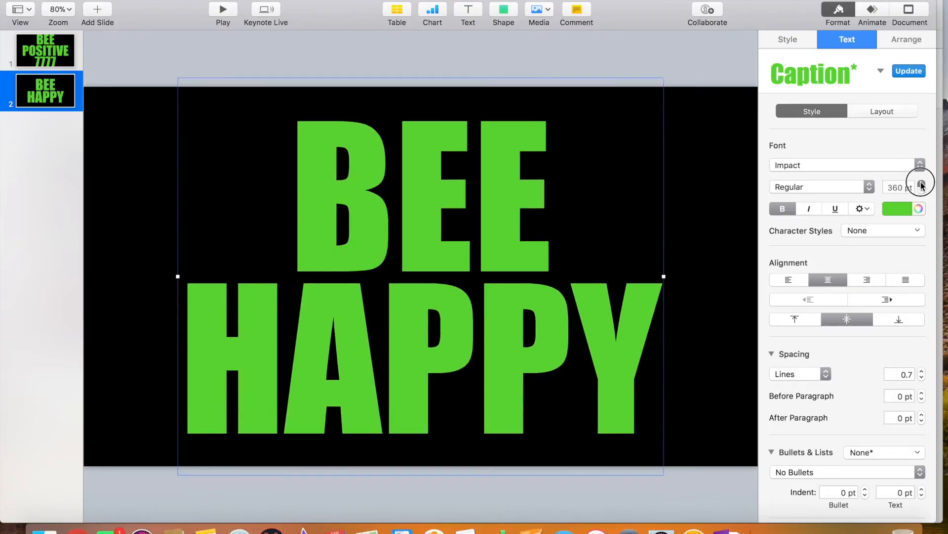
pyautogui.click(922, 185)
pyautogui.click(922, 184)
pyautogui.click(922, 184)
pyautogui.click(922, 185)
pyautogui.click(922, 184)
pyautogui.click(922, 184)
pyautogui.click(922, 184)
pyautogui.click(923, 184)
pyautogui.click(922, 184)
pyautogui.click(922, 184)
pyautogui.click(922, 185)
pyautogui.click(922, 185)
pyautogui.click(923, 185)
pyautogui.click(922, 184)
pyautogui.click(923, 184)
pyautogui.click(923, 185)
pyautogui.click(923, 184)
pyautogui.click(922, 184)
pyautogui.click(922, 184)
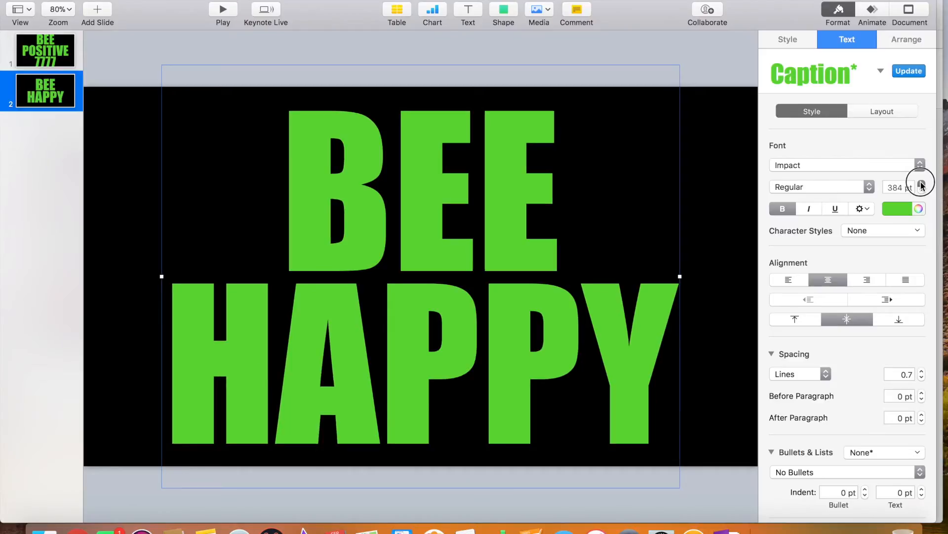
pyautogui.click(922, 184)
pyautogui.doubleClick(922, 184)
pyautogui.doubleClick(922, 185)
pyautogui.doubleClick(922, 184)
pyautogui.doubleClick(923, 184)
pyautogui.click(922, 184)
pyautogui.doubleClick(922, 185)
pyautogui.click(922, 184)
pyautogui.doubleClick(922, 185)
pyautogui.click(922, 184)
pyautogui.doubleClick(923, 184)
pyautogui.click(922, 184)
pyautogui.doubleClick(922, 185)
pyautogui.click(923, 184)
pyautogui.doubleClick(923, 184)
pyautogui.click(922, 184)
pyautogui.doubleClick(922, 184)
pyautogui.click(922, 185)
pyautogui.doubleClick(922, 185)
pyautogui.doubleClick(922, 185)
pyautogui.doubleClick(922, 184)
pyautogui.click(922, 185)
pyautogui.doubleClick(923, 184)
pyautogui.doubleClick(923, 184)
pyautogui.doubleClick(922, 184)
pyautogui.click(923, 185)
pyautogui.doubleClick(922, 185)
pyautogui.doubleClick(922, 184)
pyautogui.click(922, 184)
pyautogui.click(922, 184)
pyautogui.doubleClick(923, 184)
pyautogui.click(922, 184)
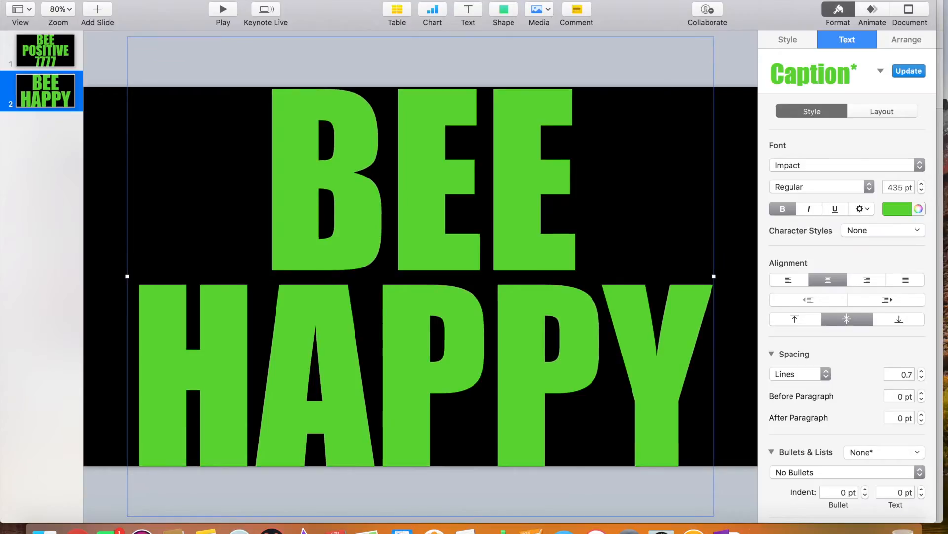
# Try a line spacing of 0.6 on the "BEE HAPPY" text and restore it to 0.7
pyautogui.click(922, 378)
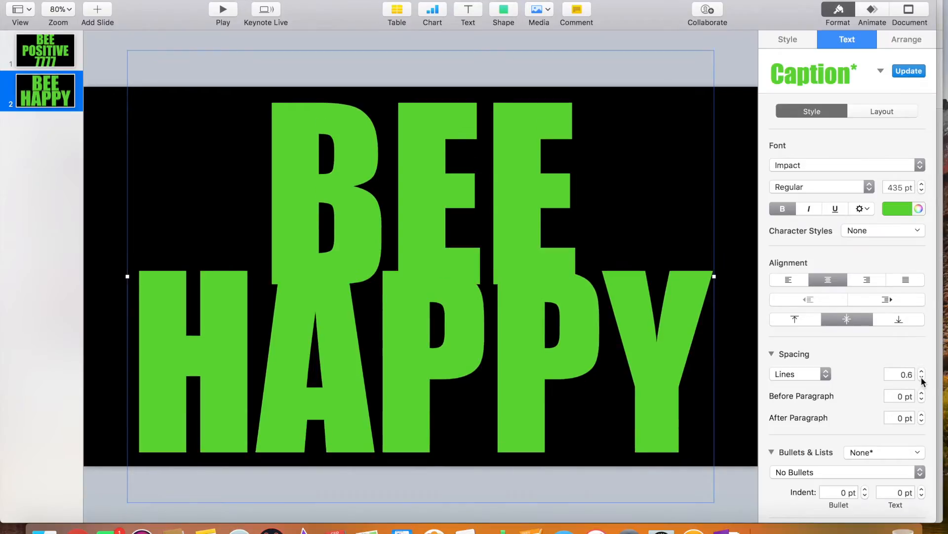
pyautogui.click(921, 371)
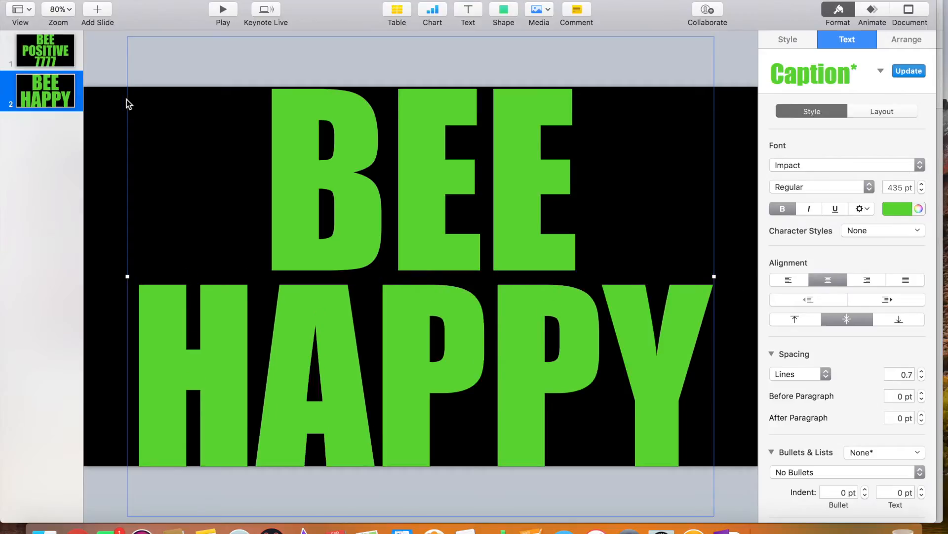
# Duplicate the "BEE HAPPY" slide and replace the copy's text with "BEE YOURSELF" on two lines
pyautogui.click(67, 85)
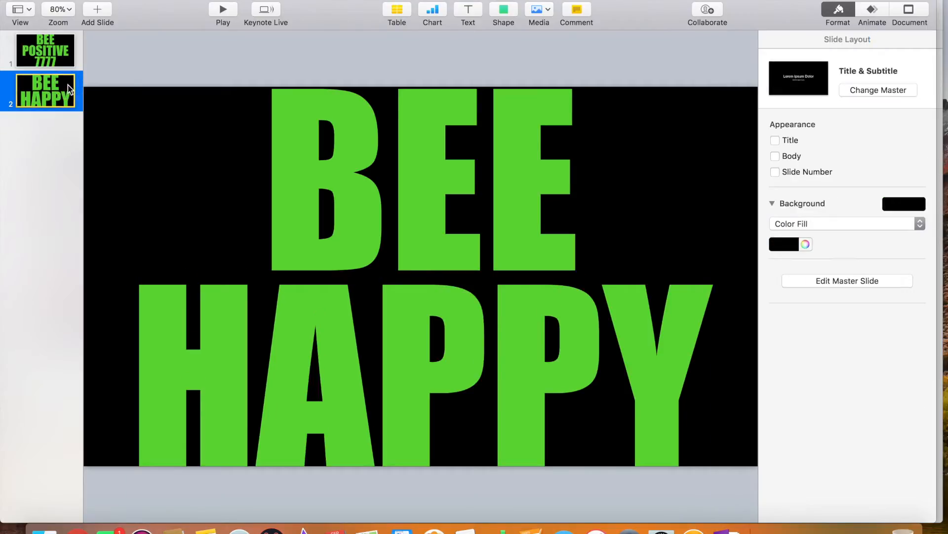
pyautogui.press('super+d')
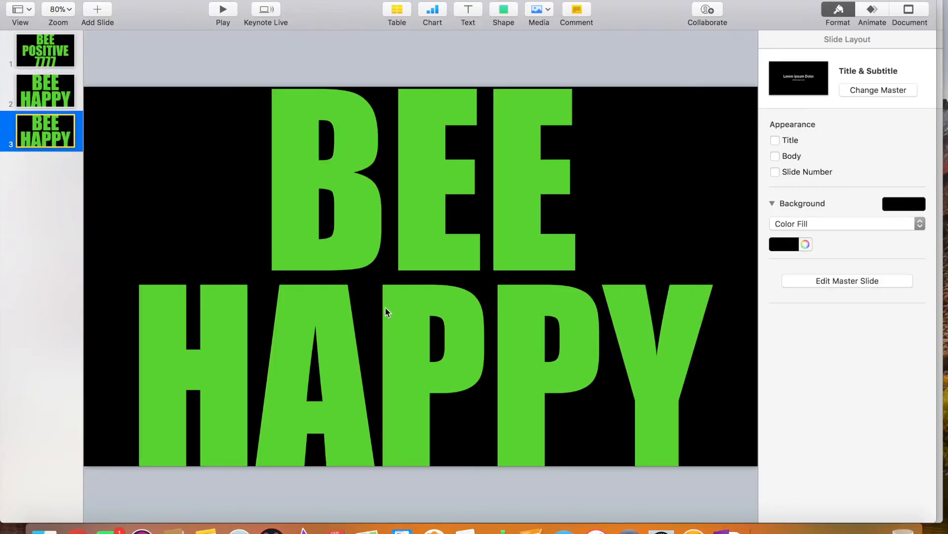
pyautogui.click(399, 306)
pyautogui.doubleClick(400, 306)
pyautogui.click(693, 307)
pyautogui.doubleClick(706, 313)
pyautogui.tripleClick(707, 314)
pyautogui.doubleClick(708, 315)
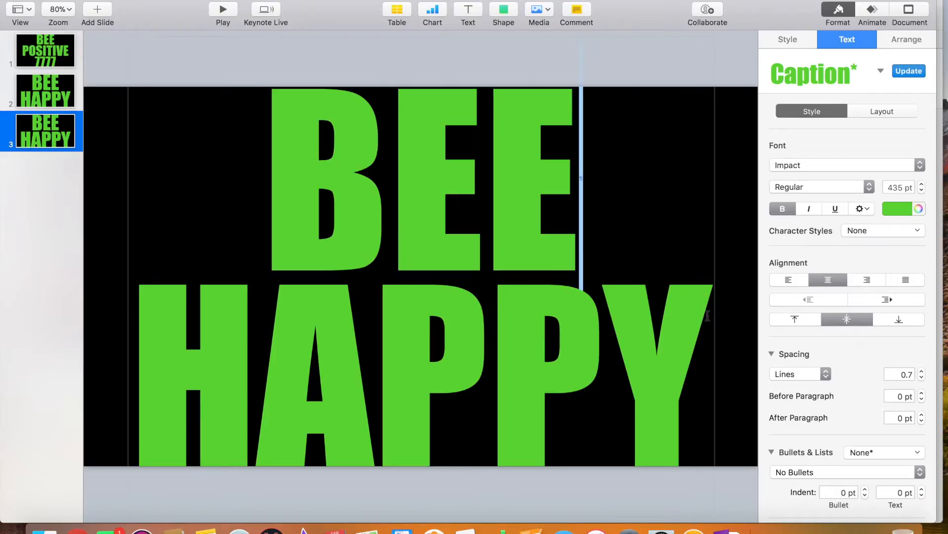
pyautogui.moveTo(708, 315); pyautogui.dragTo(339, 322)
pyautogui.click(181, 242)
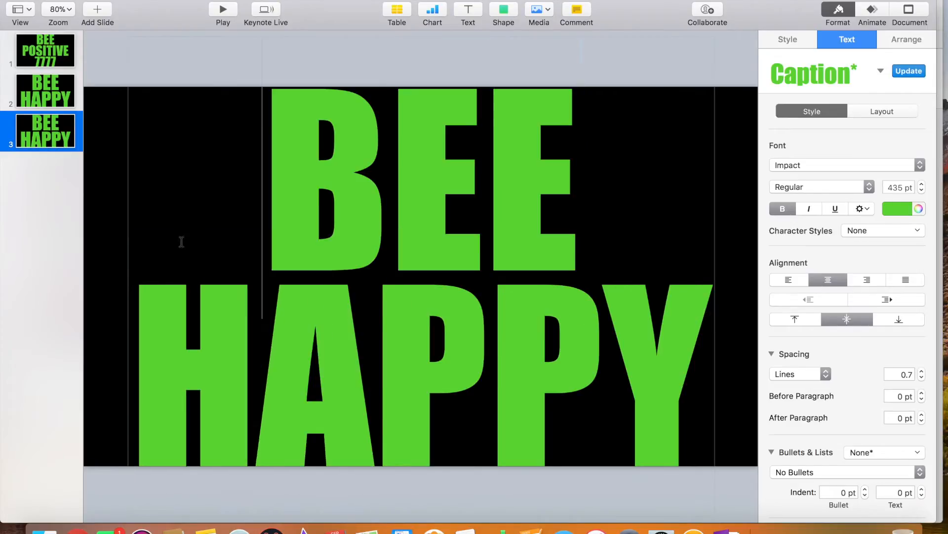
pyautogui.moveTo(132, 269); pyautogui.dragTo(713, 317)
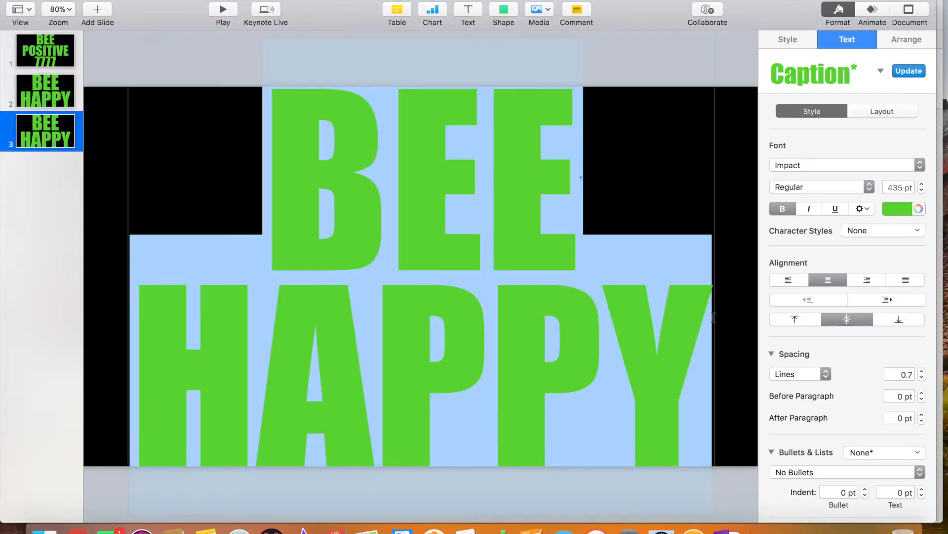
pyautogui.press('BackSpace')
pyautogui.write('BEE')
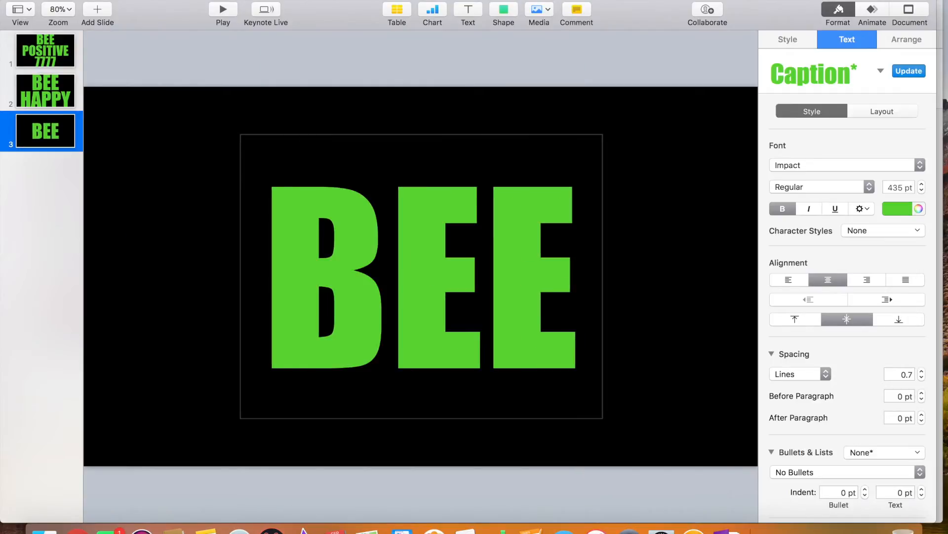
pyautogui.press('Return')
pyautogui.write('Y')
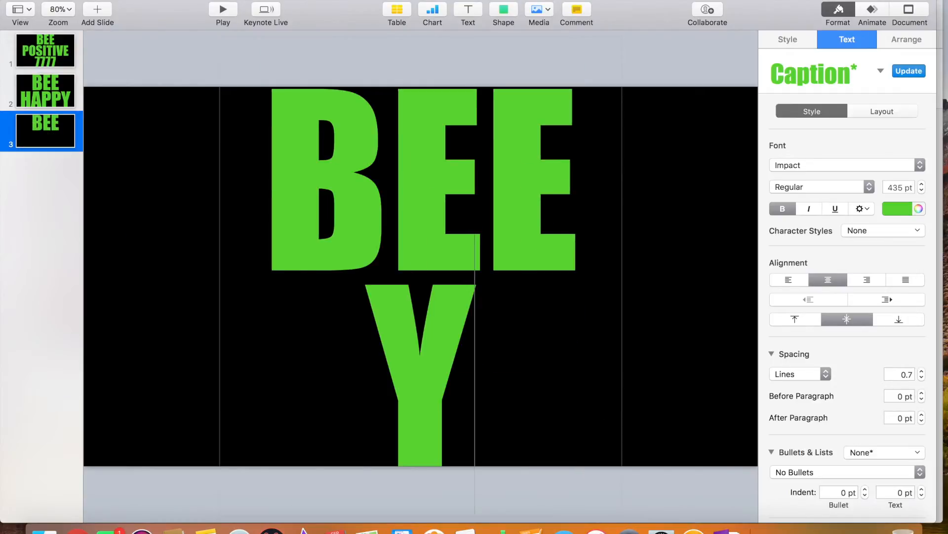
pyautogui.write('OURSELF')
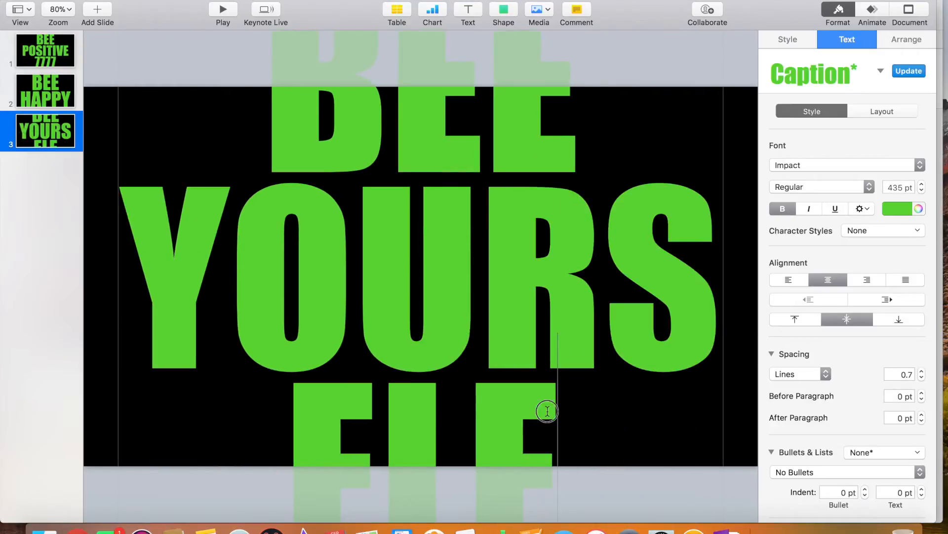
# Reduce the font size of the "BEE YOURSELF" text to 323 pt so "YOURSELF" fits on one line
pyautogui.moveTo(547, 413); pyautogui.dragTo(139, 187)
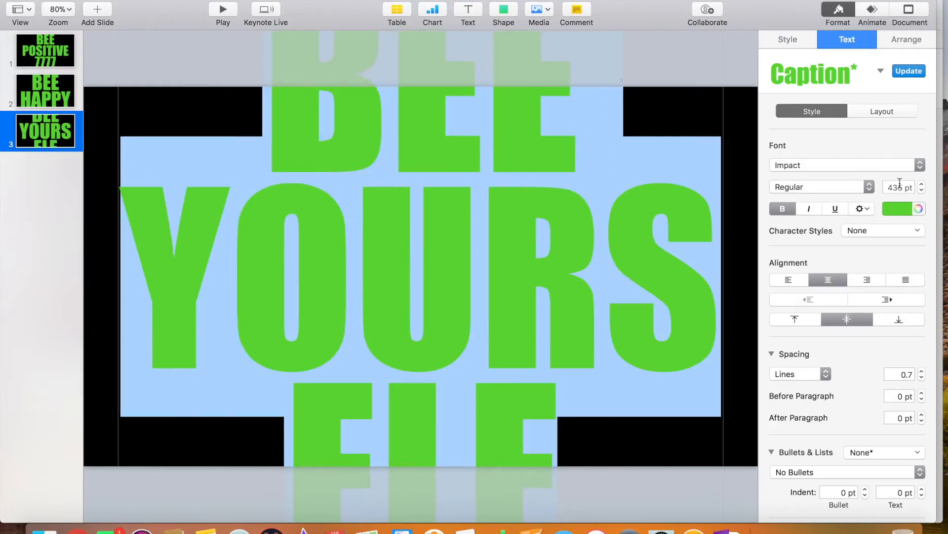
pyautogui.click(921, 191)
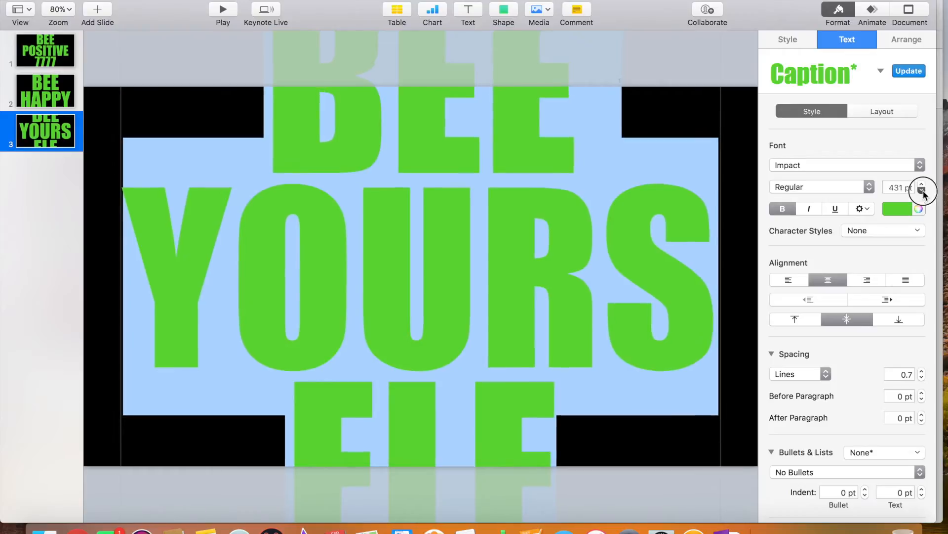
pyautogui.click(922, 190)
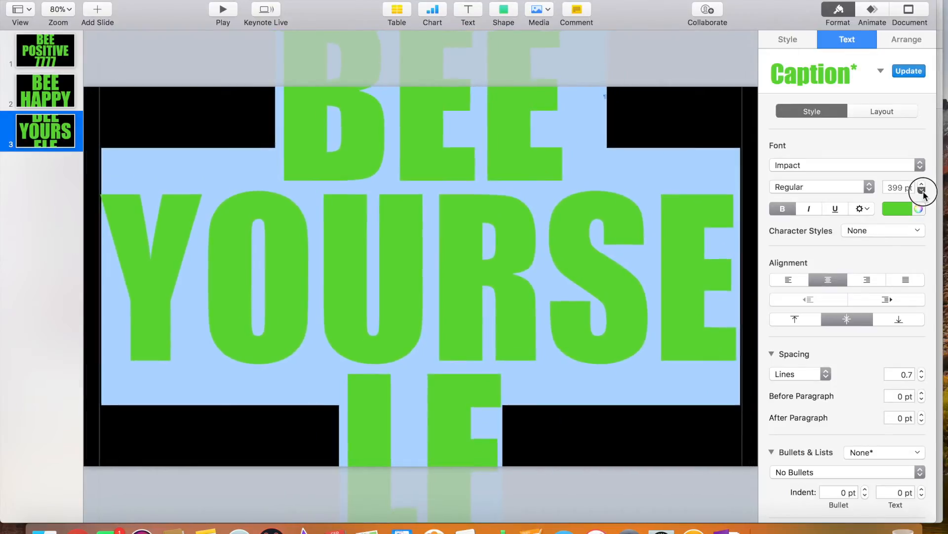
pyautogui.click(922, 191)
pyautogui.click(921, 191)
pyautogui.click(921, 191)
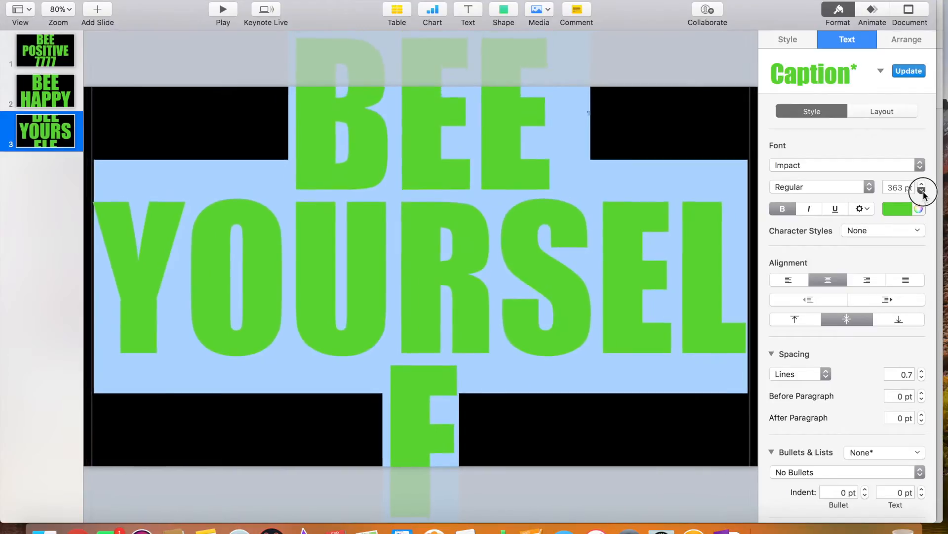
pyautogui.click(922, 191)
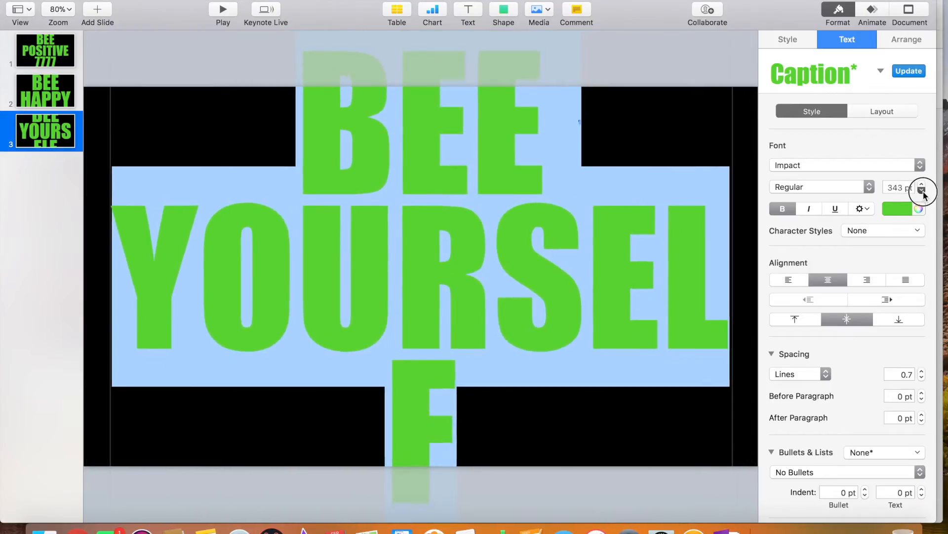
pyautogui.click(922, 191)
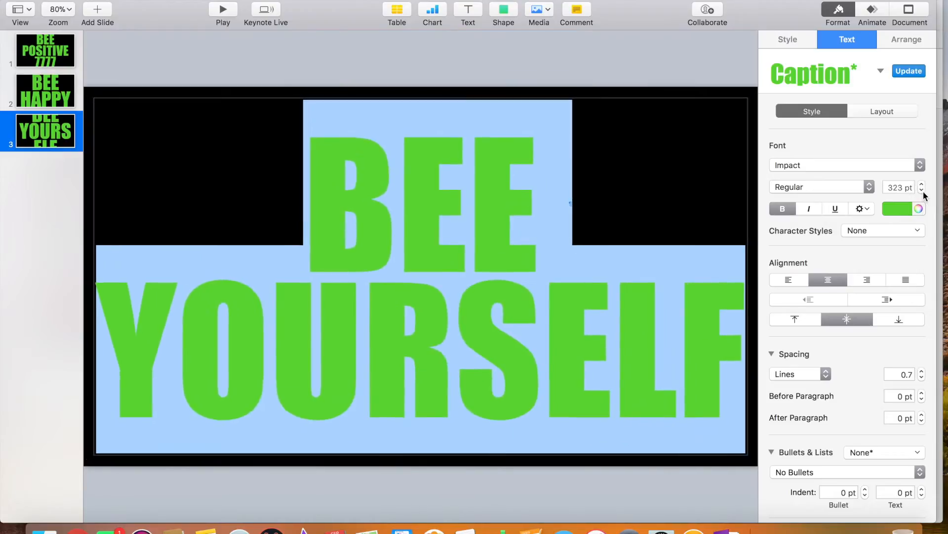
pyautogui.click(633, 150)
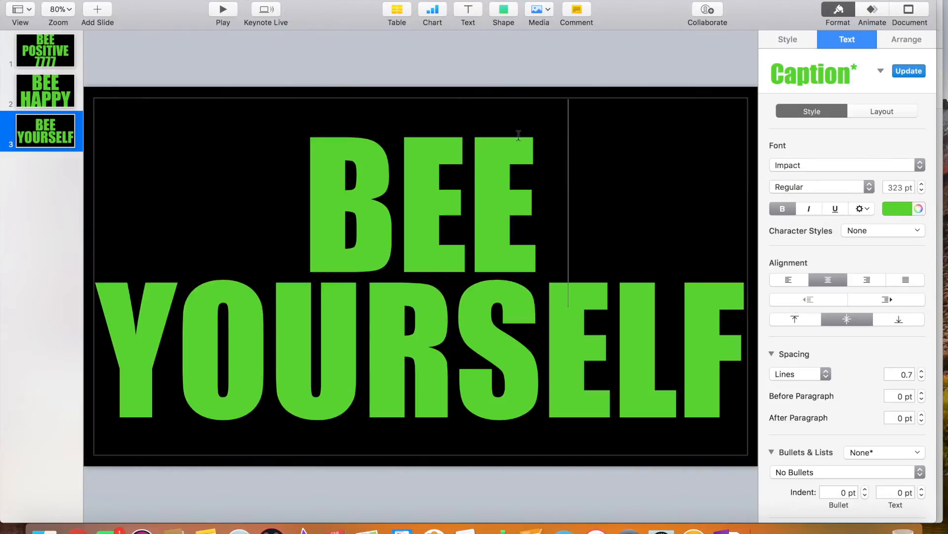
# Add a Pop build-in effect to the "BEE POSITIVE 7777" text on the first slide
pyautogui.click(60, 48)
pyautogui.click(454, 164)
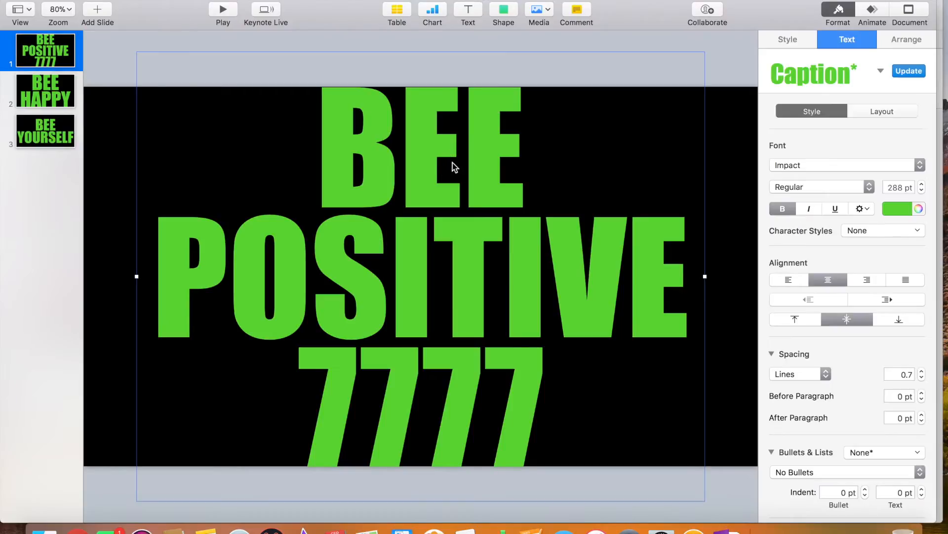
pyautogui.click(876, 11)
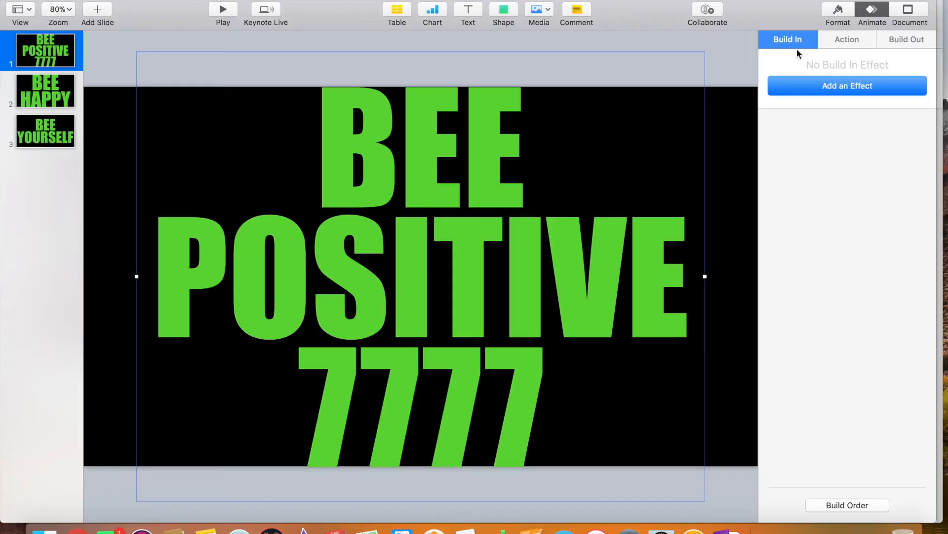
pyautogui.click(813, 86)
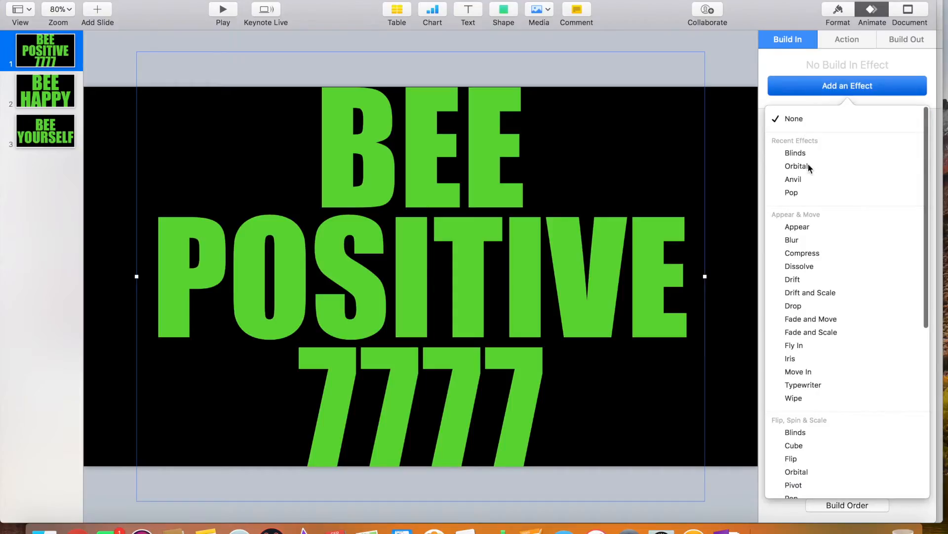
pyautogui.click(813, 193)
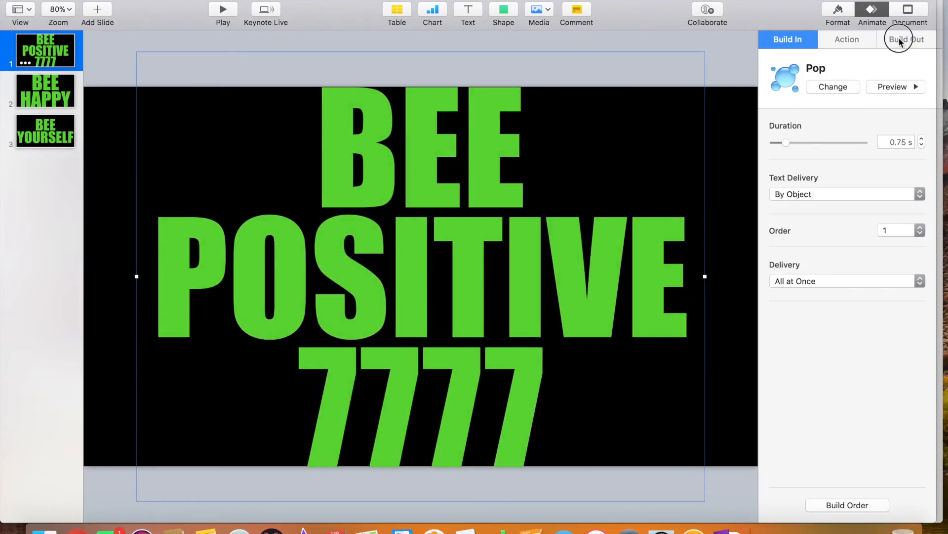
# Add a Blink action effect to the "BEE POSITIVE 7777" text and preview it
pyautogui.click(868, 39)
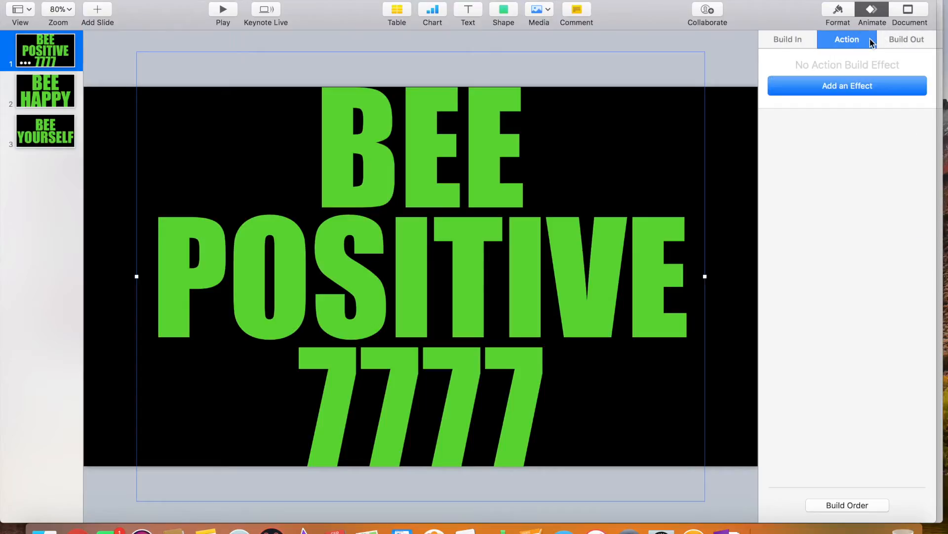
pyautogui.click(849, 88)
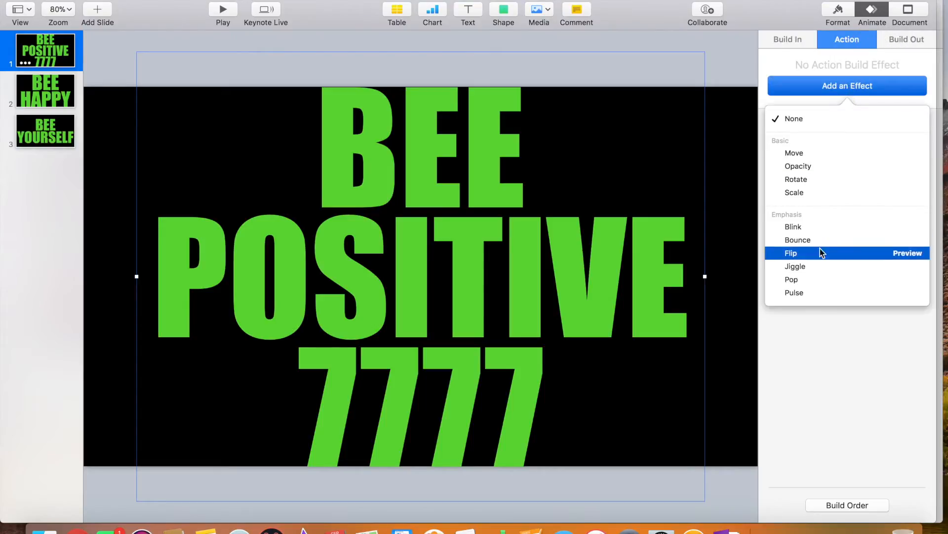
pyautogui.click(820, 226)
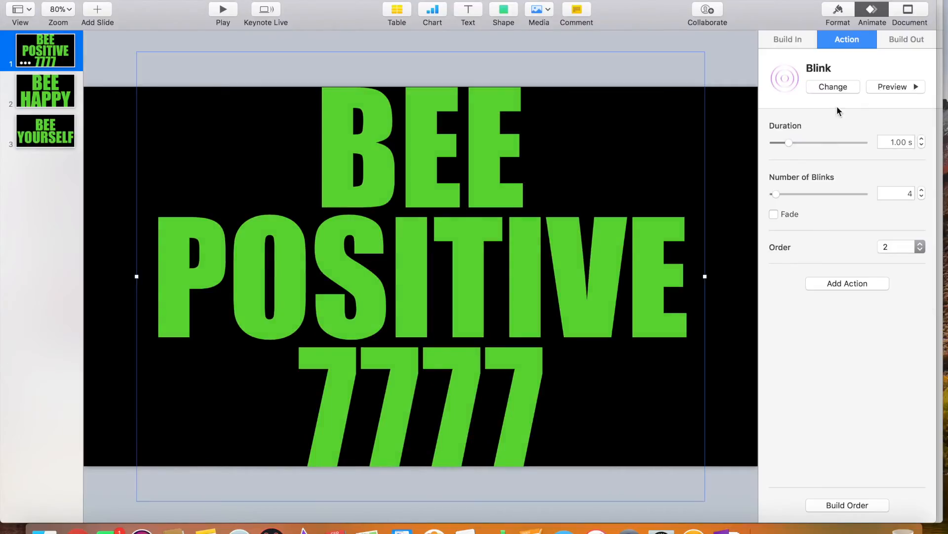
pyautogui.click(887, 88)
# Add a Pivot build-out effect to the "BEE POSITIVE 7777" text
pyautogui.click(905, 41)
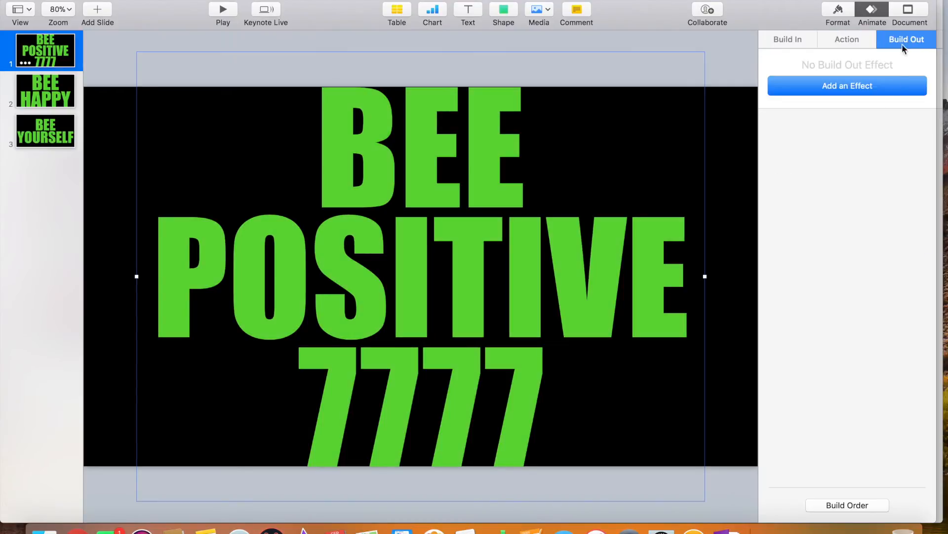
pyautogui.click(889, 87)
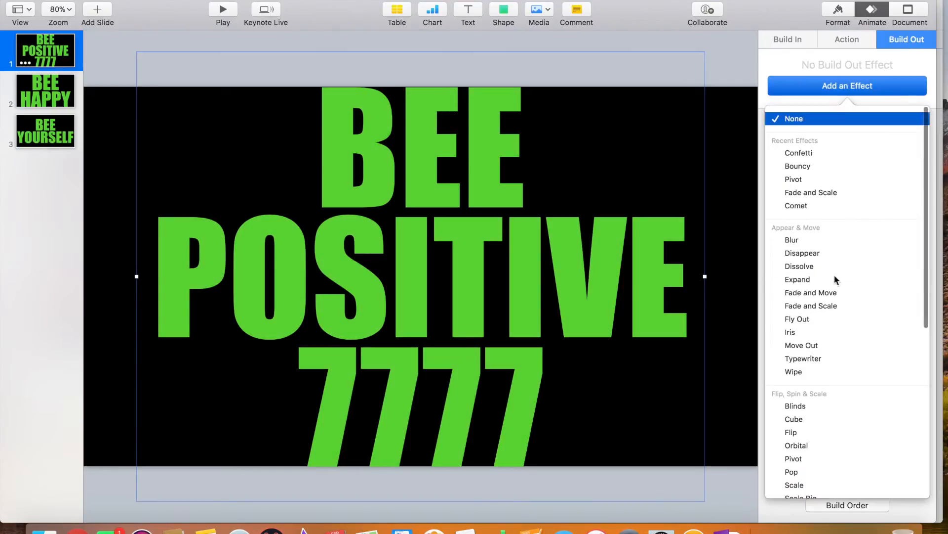
pyautogui.click(800, 459)
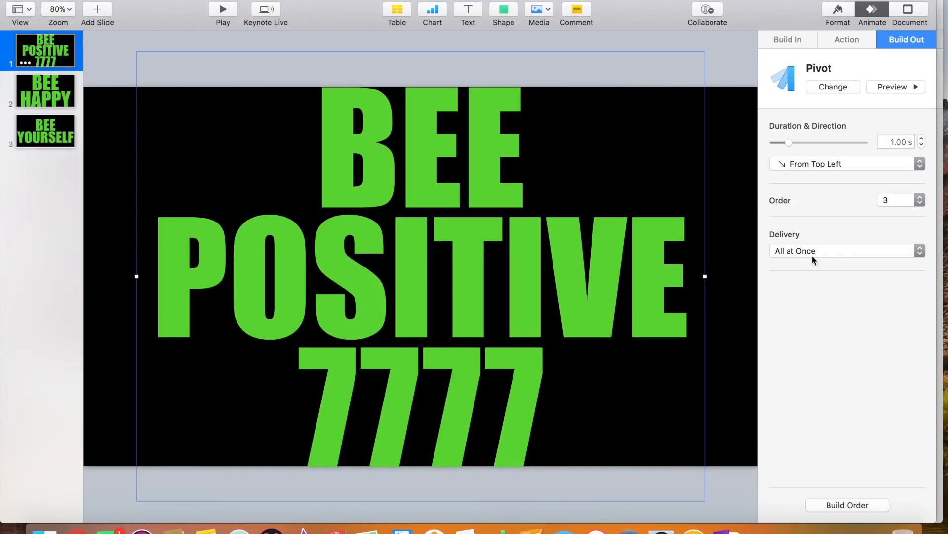
# Add an Anvil build-in effect to the "BEE HAPPY" text on the second slide
pyautogui.click(66, 94)
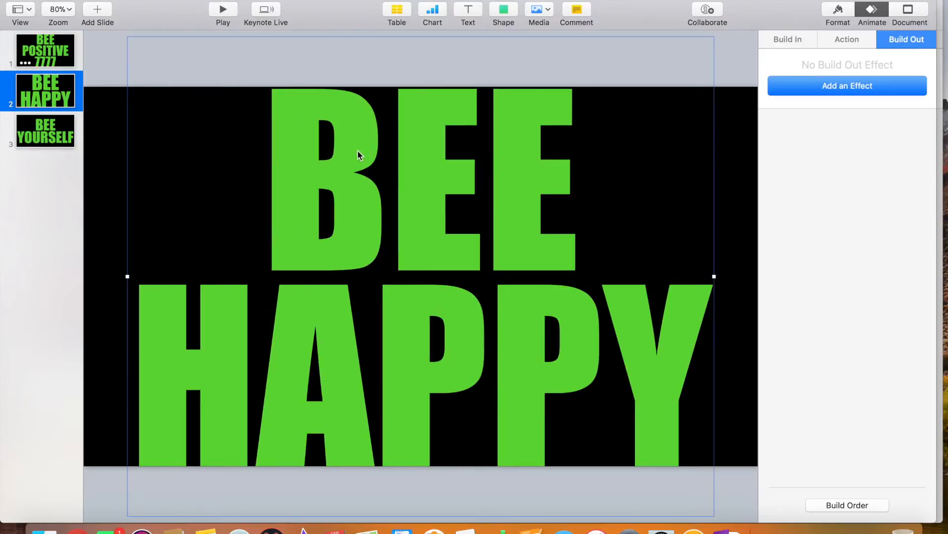
pyautogui.click(784, 42)
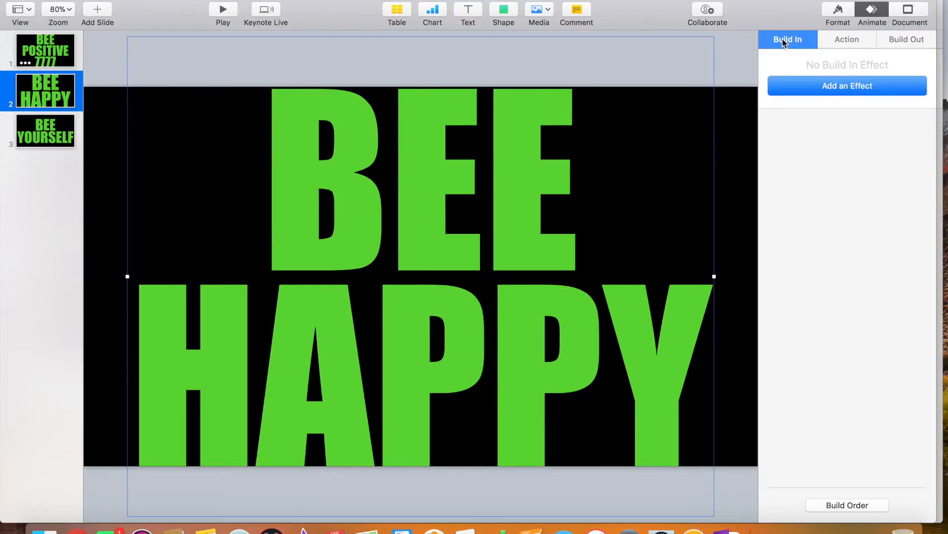
pyautogui.click(806, 90)
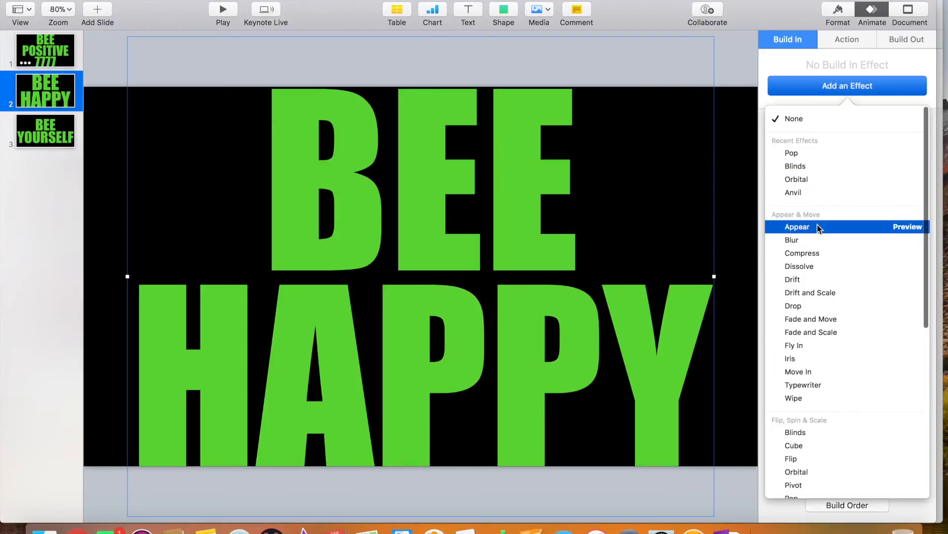
pyautogui.click(811, 189)
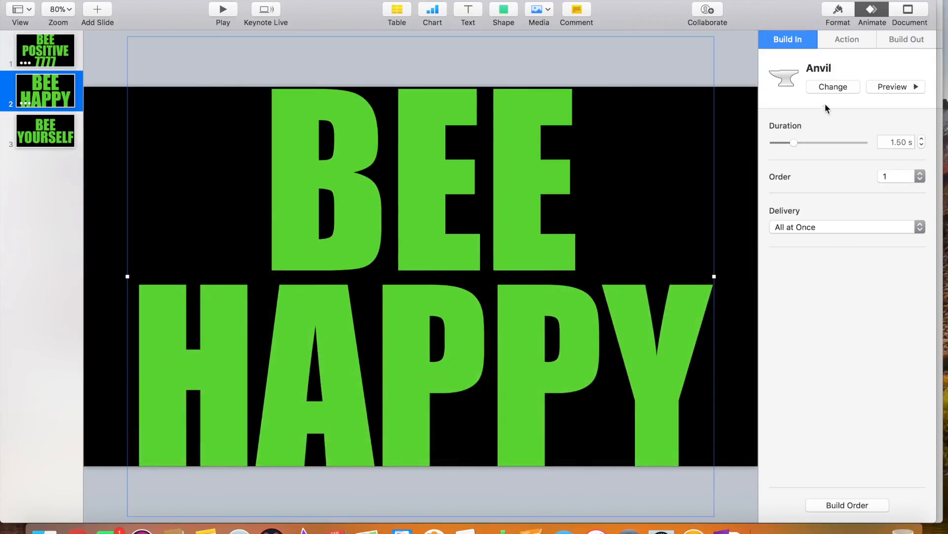
# Add a Bounce action effect to the "BEE HAPPY" text on the second slide
pyautogui.click(848, 40)
pyautogui.click(821, 82)
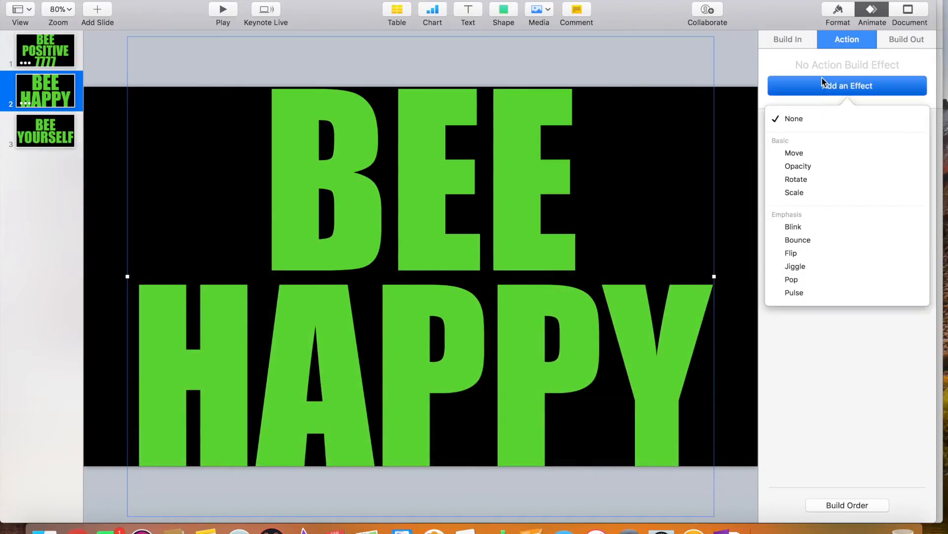
pyautogui.click(794, 243)
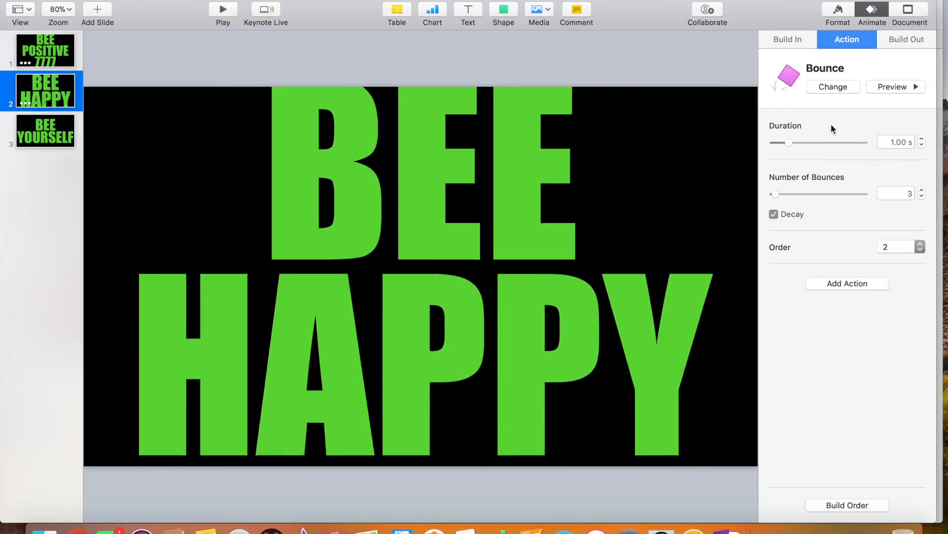
# Add a Scale Big build-out effect to the "BEE HAPPY" text
pyautogui.click(905, 41)
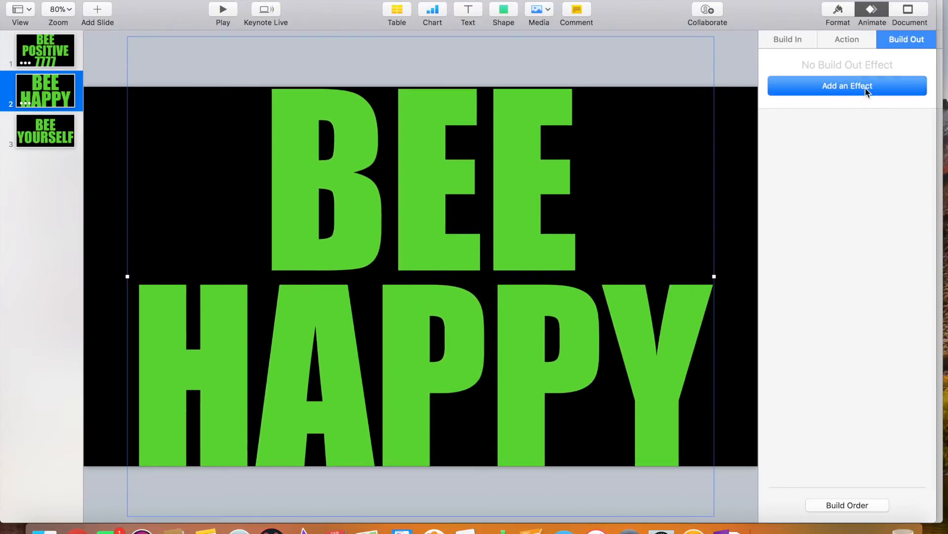
pyautogui.click(865, 89)
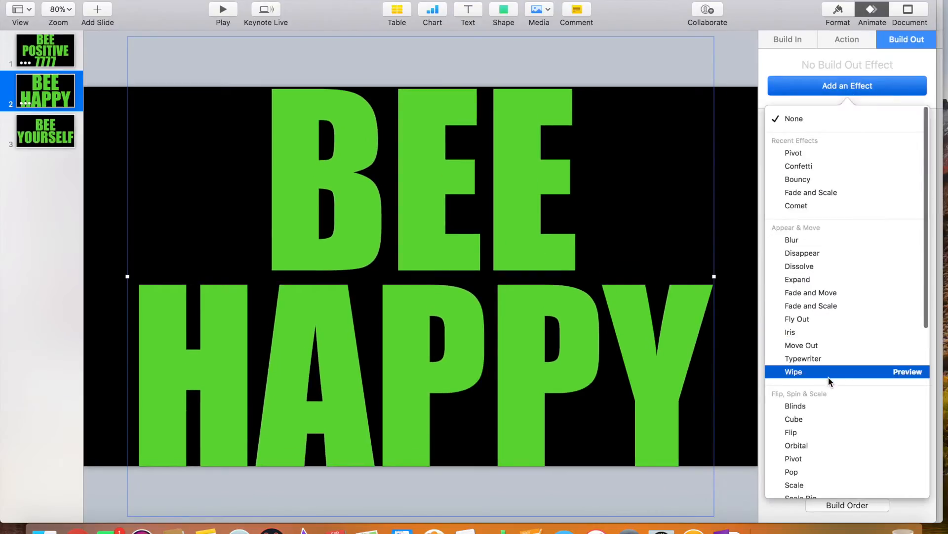
pyautogui.press('Down')
pyautogui.press('Down')
pyautogui.press('Down')
pyautogui.press('Down')
pyautogui.press('Down')
pyautogui.press('Down')
pyautogui.press('Down')
pyautogui.press('Down')
pyautogui.press('Down')
pyautogui.press('Down')
pyautogui.press('Down')
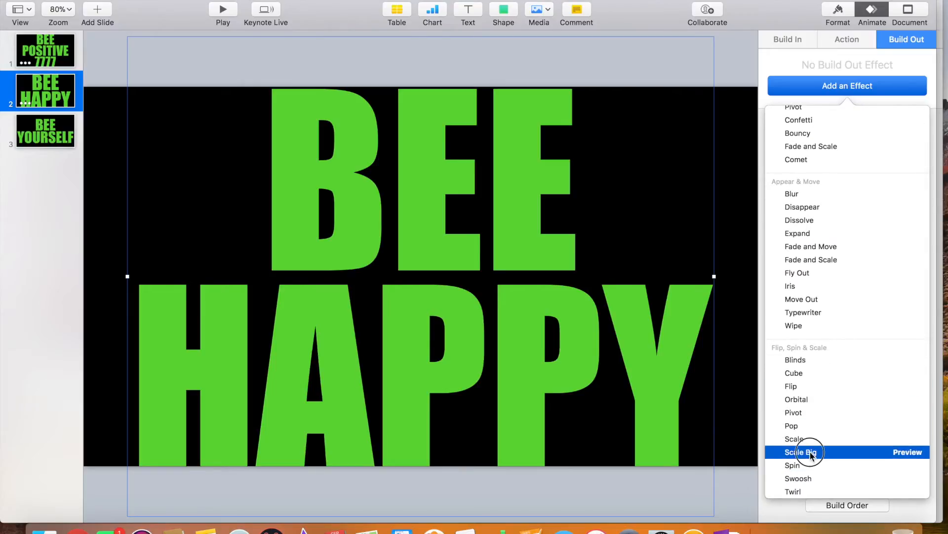
pyautogui.click(810, 452)
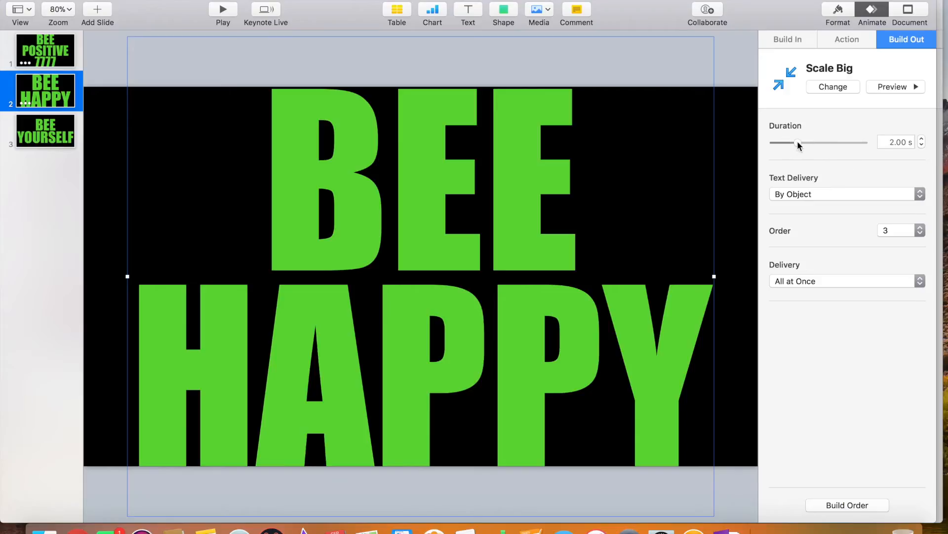
# Add an Orbital build-in effect to the "BEE YOURSELF" text on the third slide
pyautogui.click(61, 127)
pyautogui.click(470, 144)
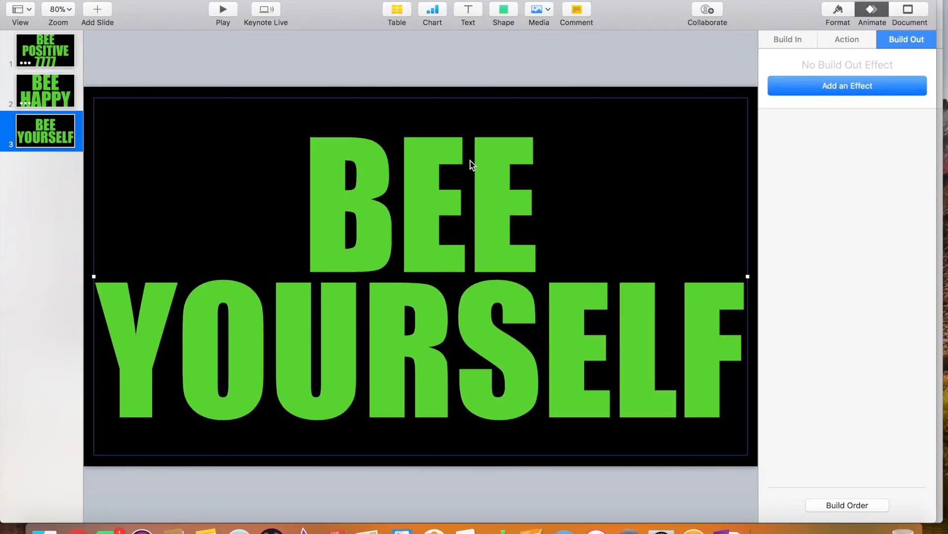
pyautogui.click(786, 40)
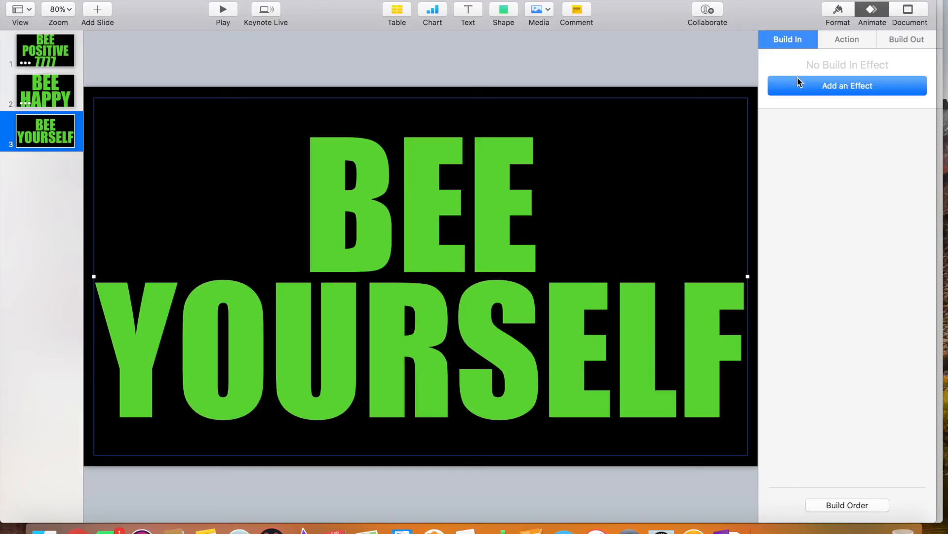
pyautogui.click(799, 84)
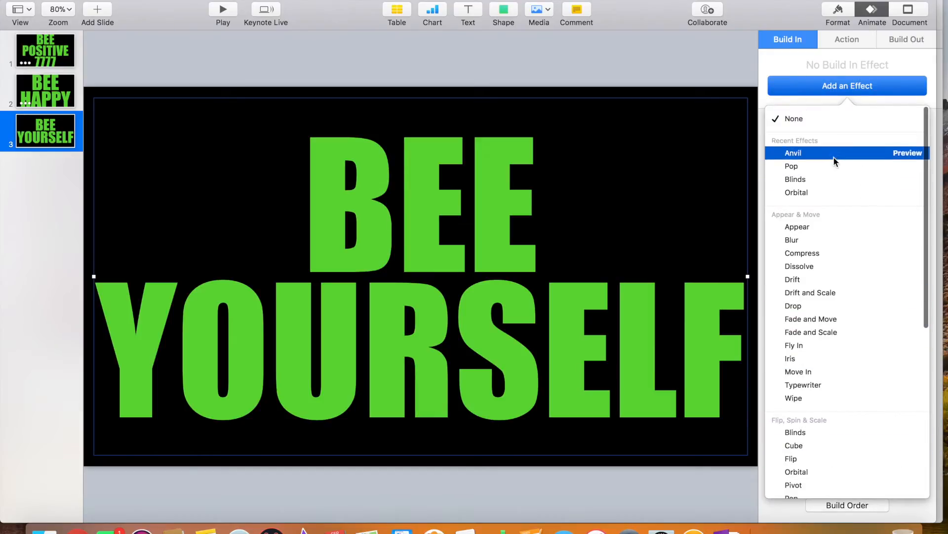
pyautogui.click(833, 191)
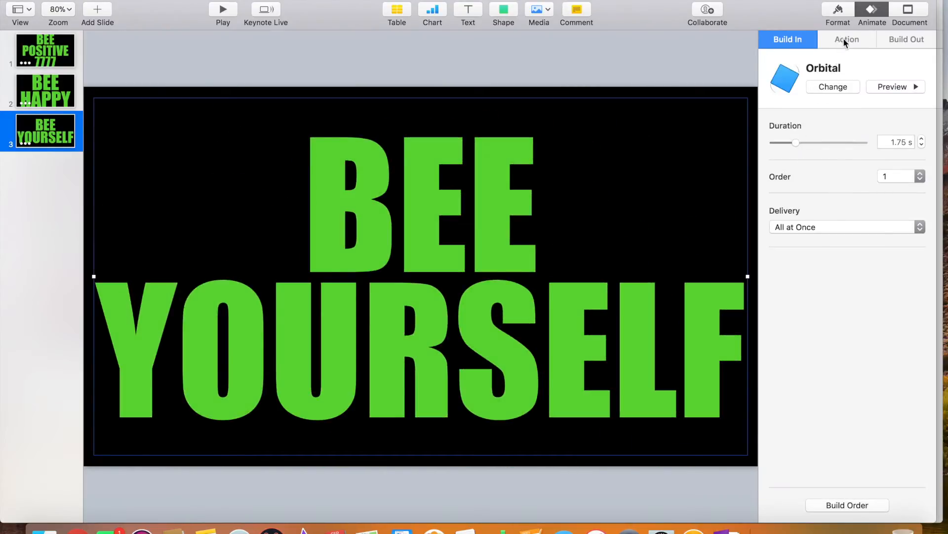
# Add a Flip action effect to the "BEE YOURSELF" text
pyautogui.click(844, 40)
pyautogui.click(835, 86)
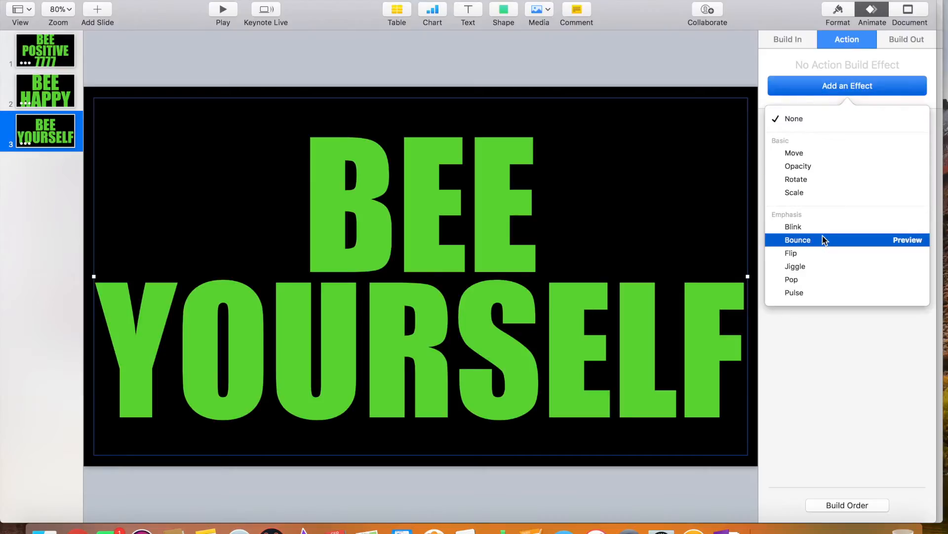
pyautogui.click(820, 252)
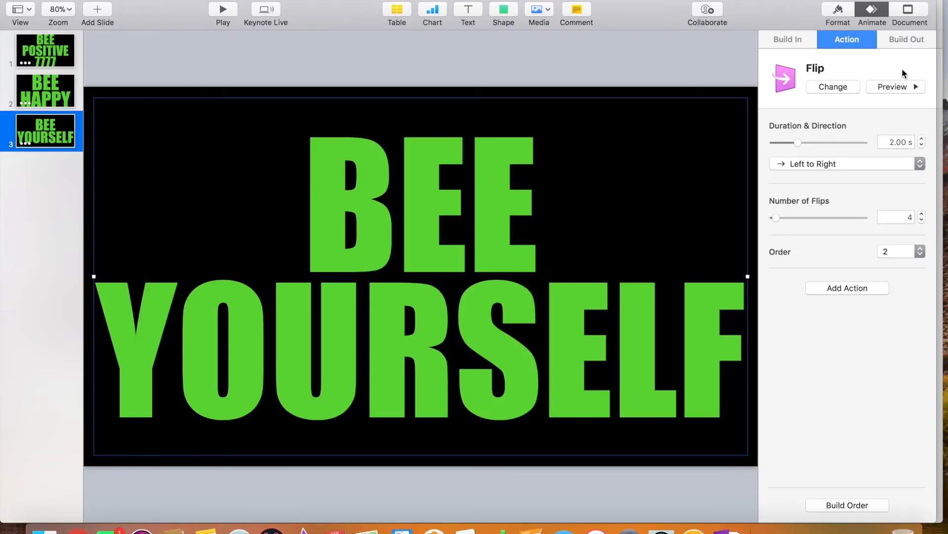
# Add a Bouncy build-out effect to the "BEE YOURSELF" text
pyautogui.click(909, 40)
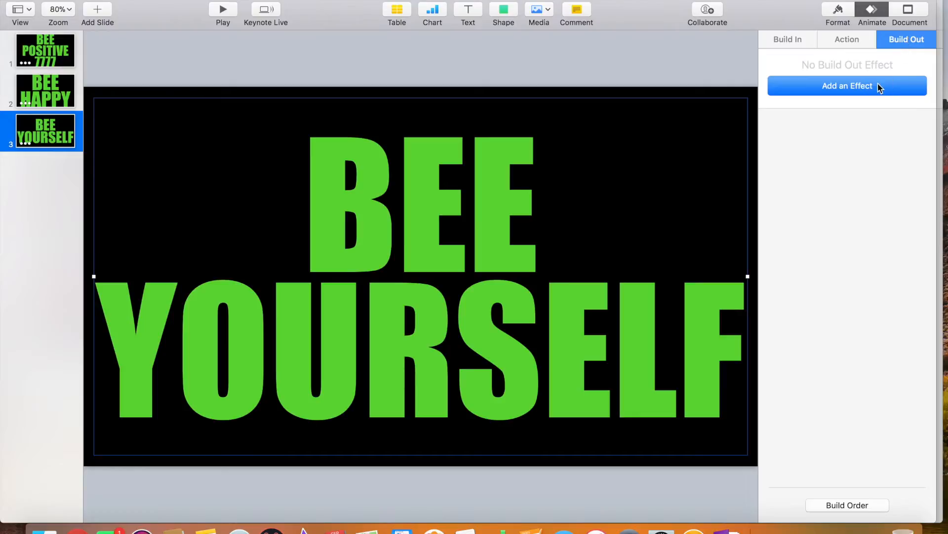
pyautogui.click(874, 88)
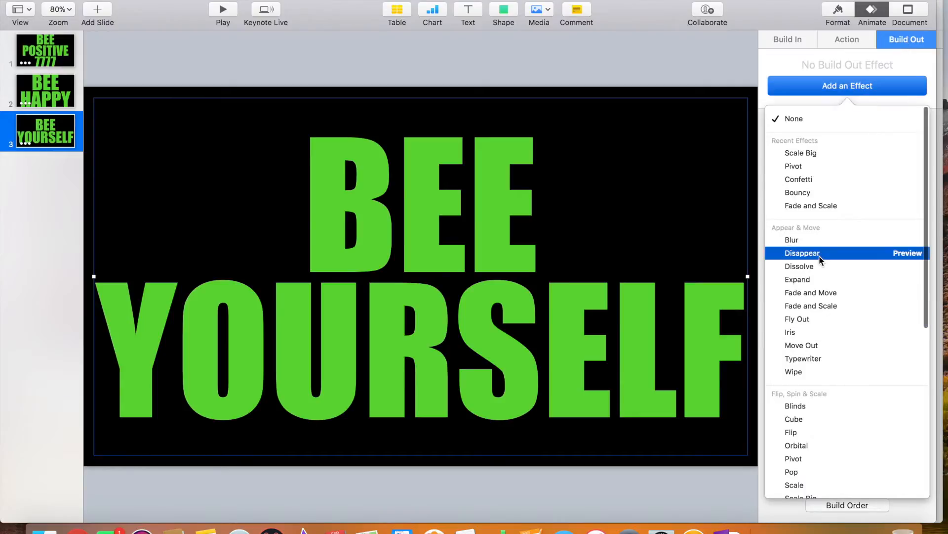
pyautogui.press('Down')
pyautogui.press('Down')
pyautogui.press('Down')
pyautogui.press('Down')
pyautogui.press('Down')
pyautogui.press('Down')
pyautogui.press('Down')
pyautogui.press('Down')
pyautogui.press('Down')
pyautogui.press('Down')
pyautogui.press('Down')
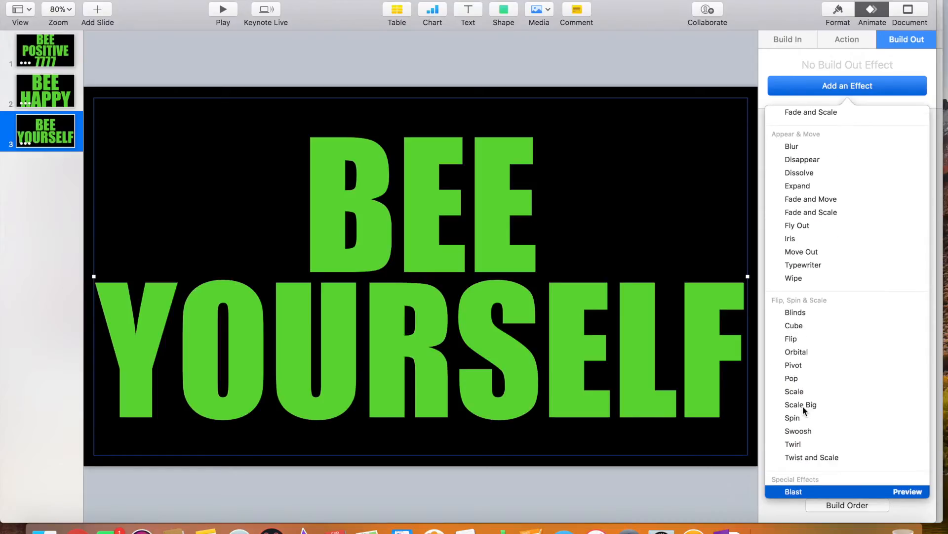
pyautogui.press('Down')
pyautogui.press('Down')
pyautogui.press('Down')
pyautogui.press('Down')
pyautogui.press('Down')
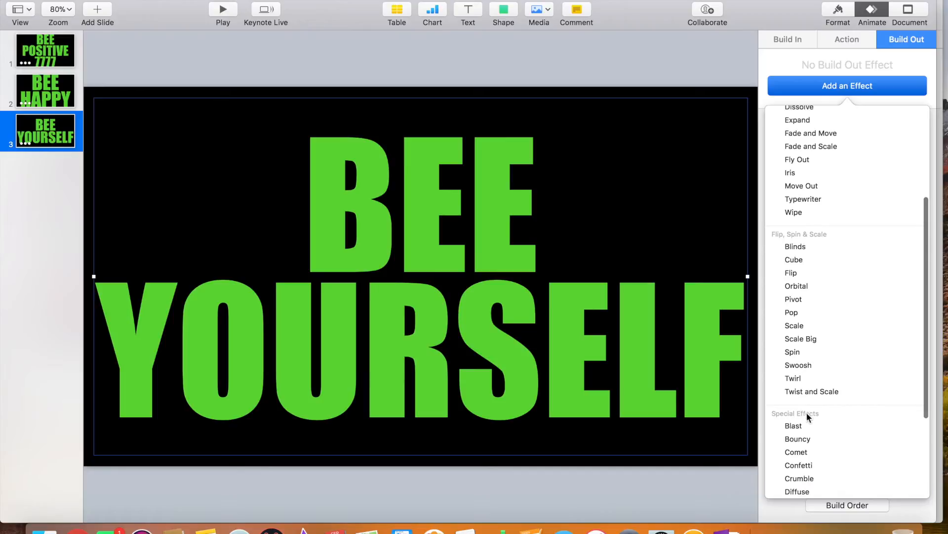
pyautogui.click(805, 436)
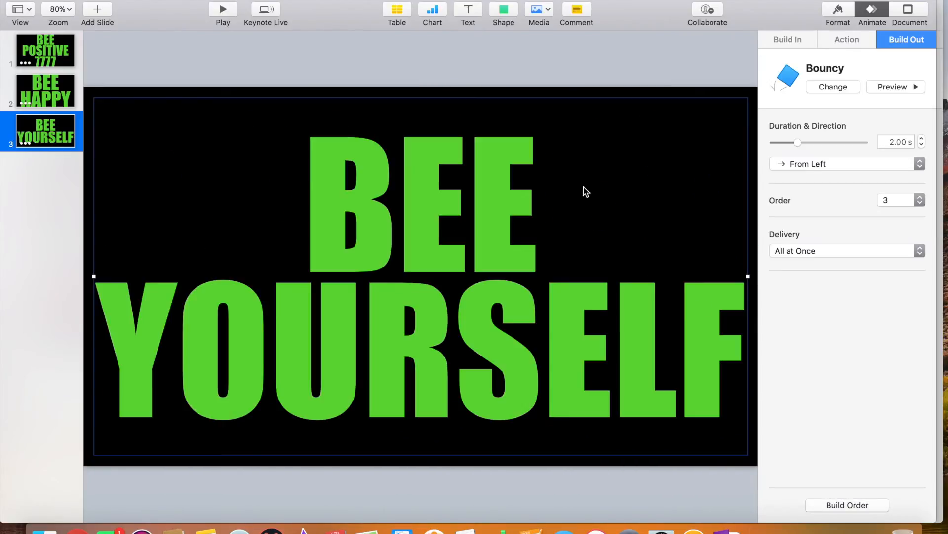
# Change the build-in effect of the "BEE POSITIVE 7777" text on the first slide to Bouncy
pyautogui.click(51, 58)
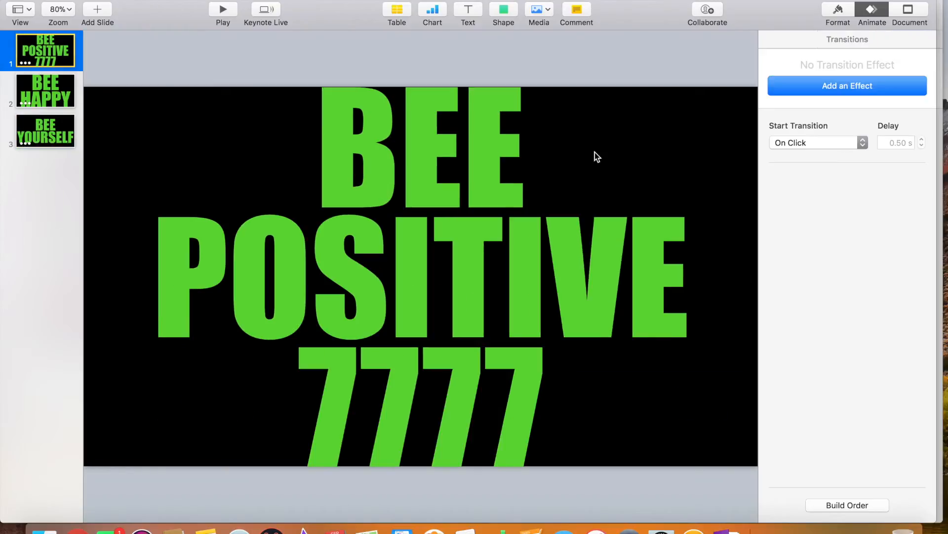
pyautogui.click(470, 191)
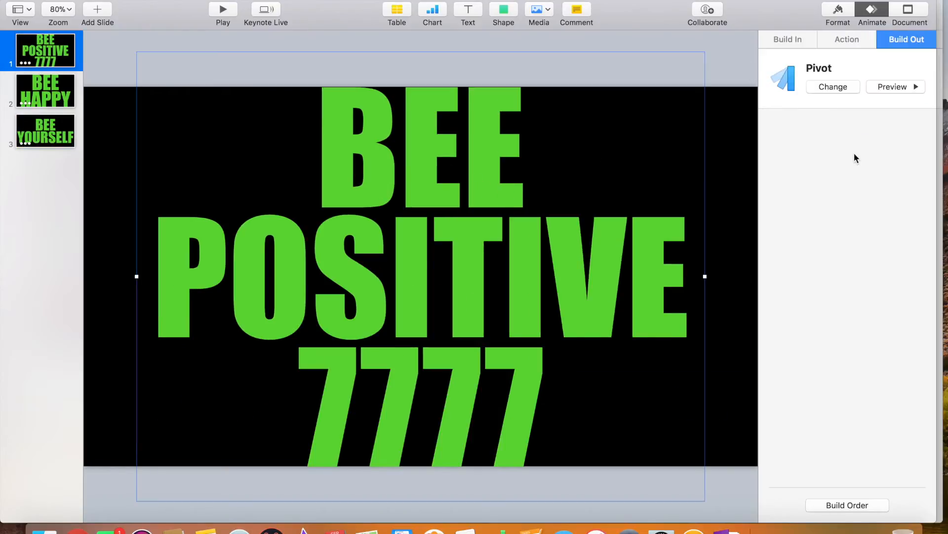
pyautogui.click(804, 41)
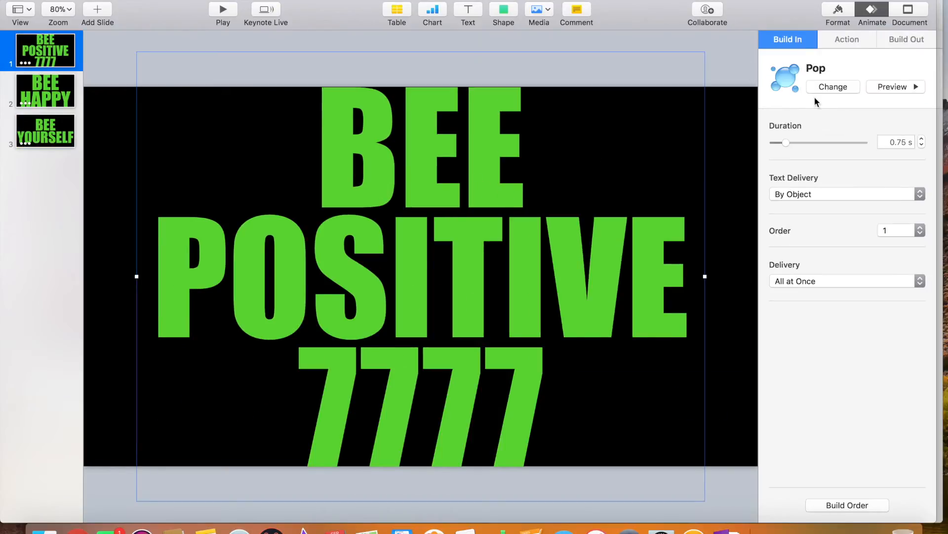
pyautogui.click(835, 87)
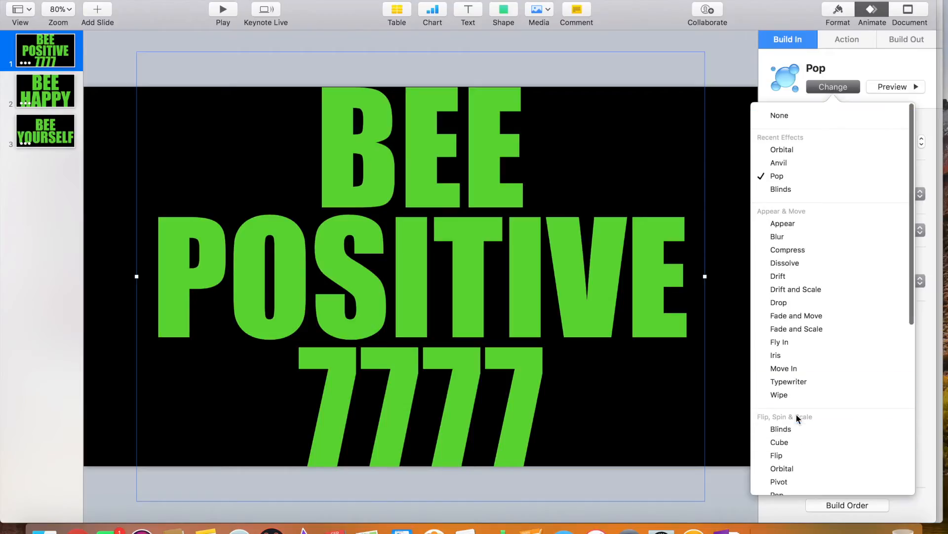
pyautogui.press('Down')
pyautogui.press('Down')
pyautogui.press('Down')
pyautogui.press('Down')
pyautogui.press('Down')
pyautogui.press('Down')
pyautogui.press('Down')
pyautogui.press('Down')
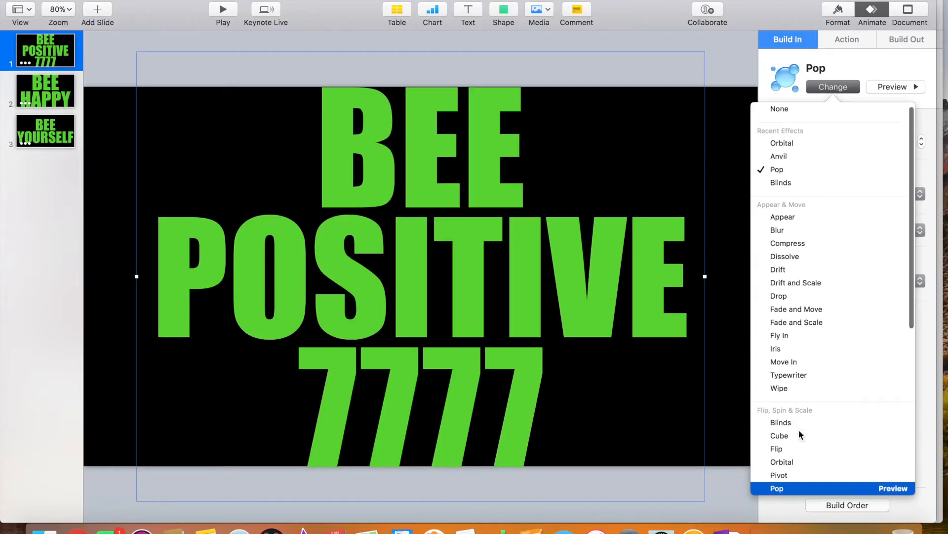
pyautogui.press('Down')
pyautogui.press('Down')
pyautogui.press('Down')
pyautogui.press('Down')
pyautogui.press('Down')
pyautogui.press('Down')
pyautogui.press('Down')
pyautogui.press('Down')
pyautogui.press('Down')
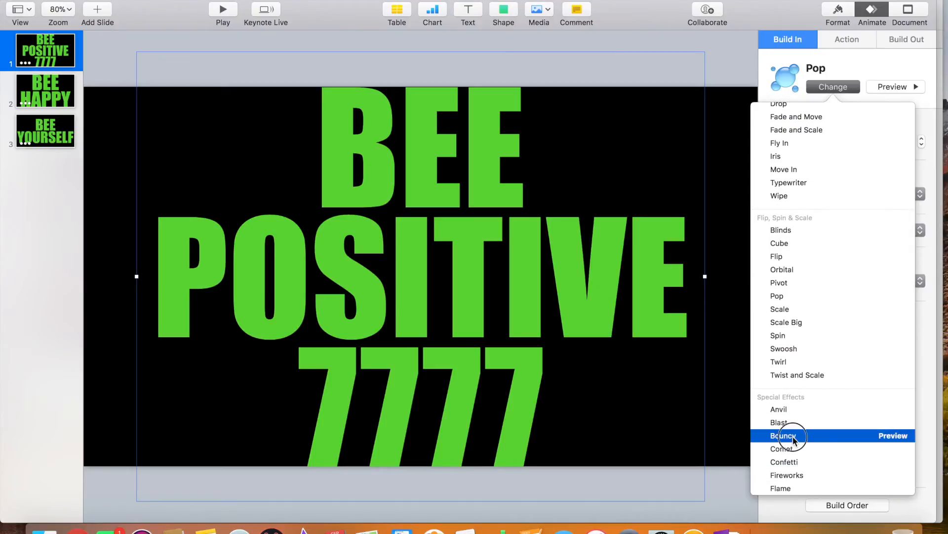
pyautogui.click(795, 435)
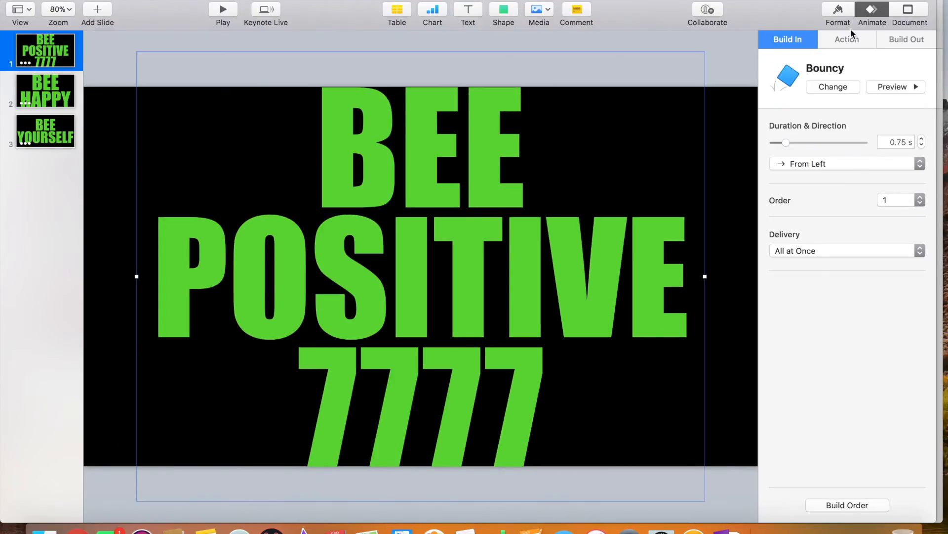
# Open the first slide's build order and set the Bouncy build to start After Transition
pyautogui.click(899, 41)
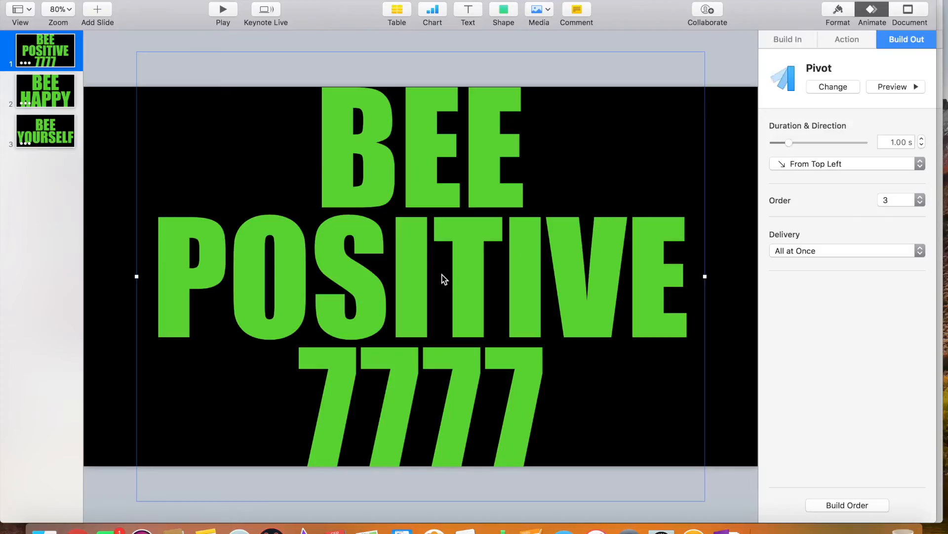
pyautogui.click(815, 503)
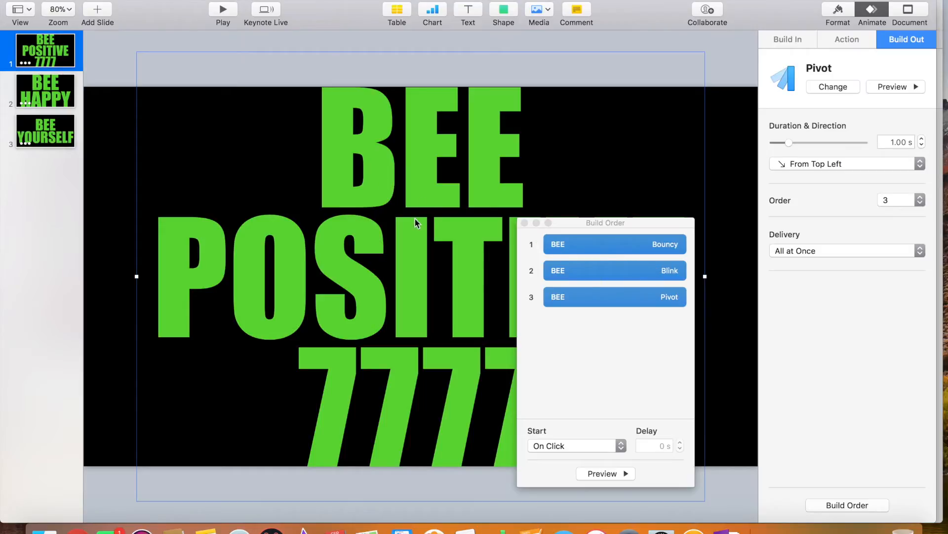
pyautogui.moveTo(593, 275); pyautogui.dragTo(590, 249)
pyautogui.click(585, 246)
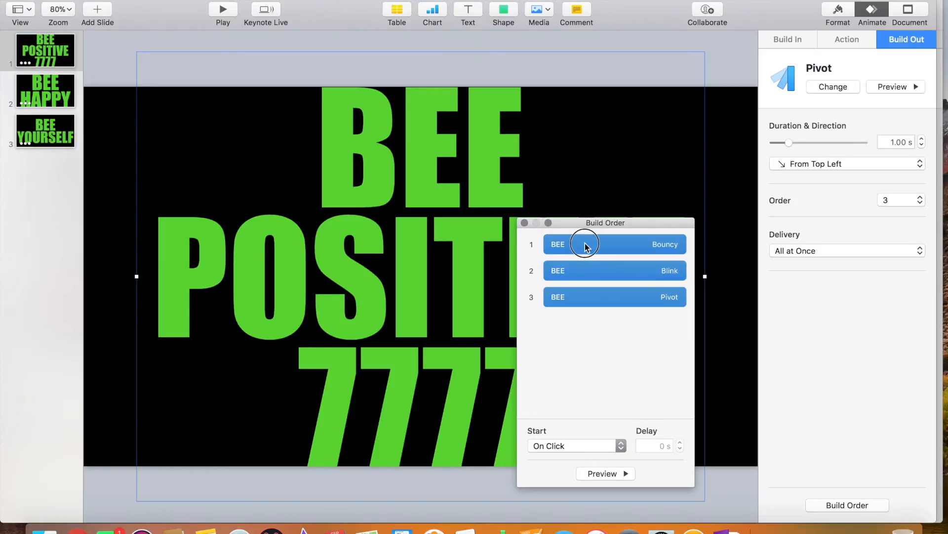
pyautogui.click(573, 446)
pyautogui.click(541, 455)
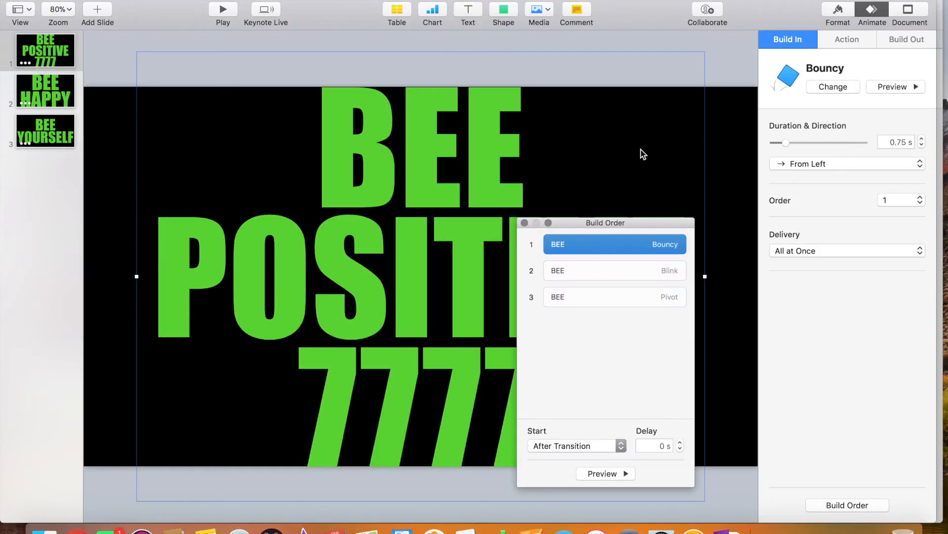
# Chain the first slide's builds into one automatic sequence in the order Blink, Bouncy, Pivot, and select the Blink build
pyautogui.moveTo(582, 268); pyautogui.dragTo(580, 241)
pyautogui.moveTo(580, 285); pyautogui.dragTo(580, 262)
pyautogui.click(576, 249)
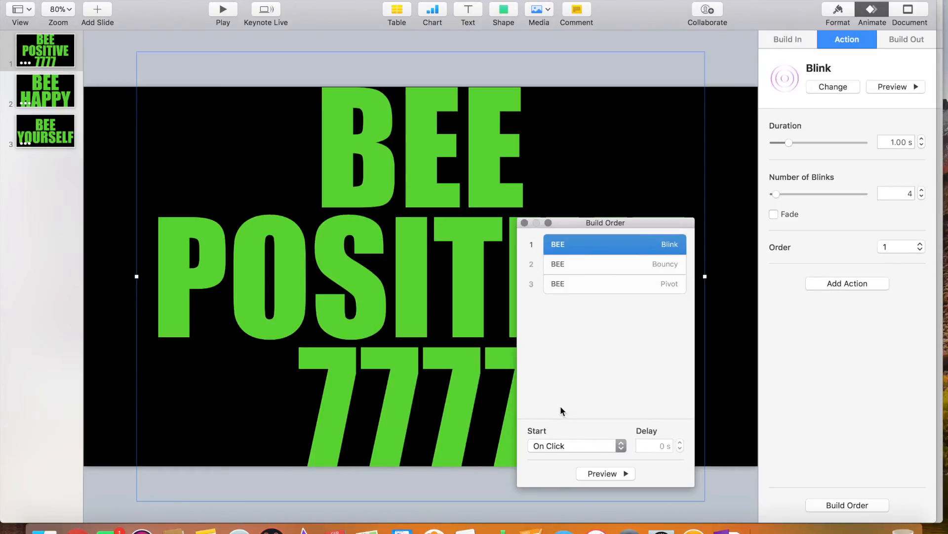
# Set the Blink build to start After Transition, check the start settings of Bouncy and Pivot, and close the build order
pyautogui.click(557, 450)
pyautogui.click(556, 455)
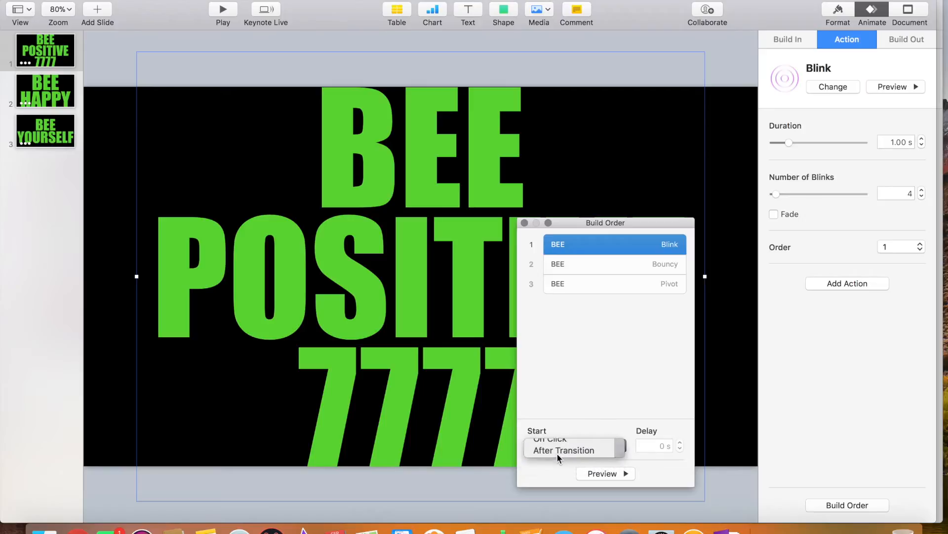
pyautogui.click(587, 266)
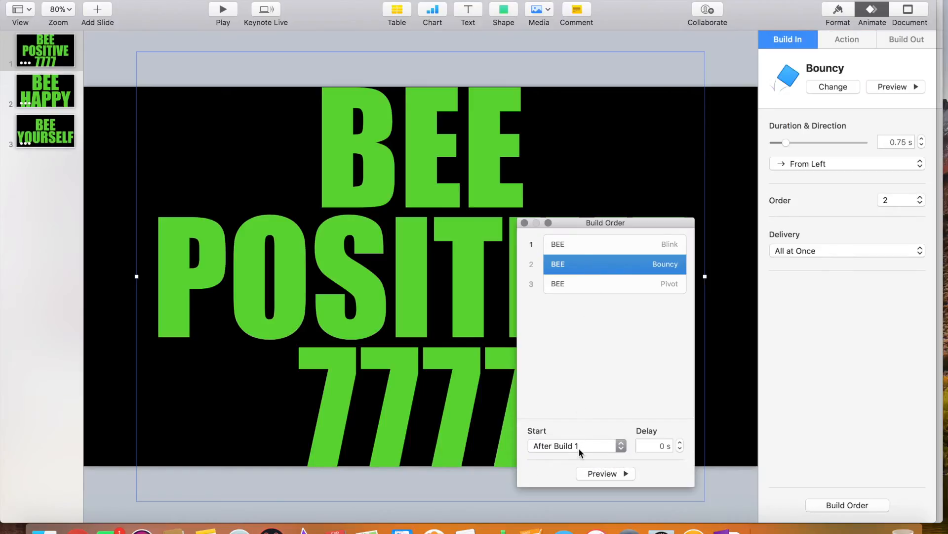
pyautogui.click(590, 284)
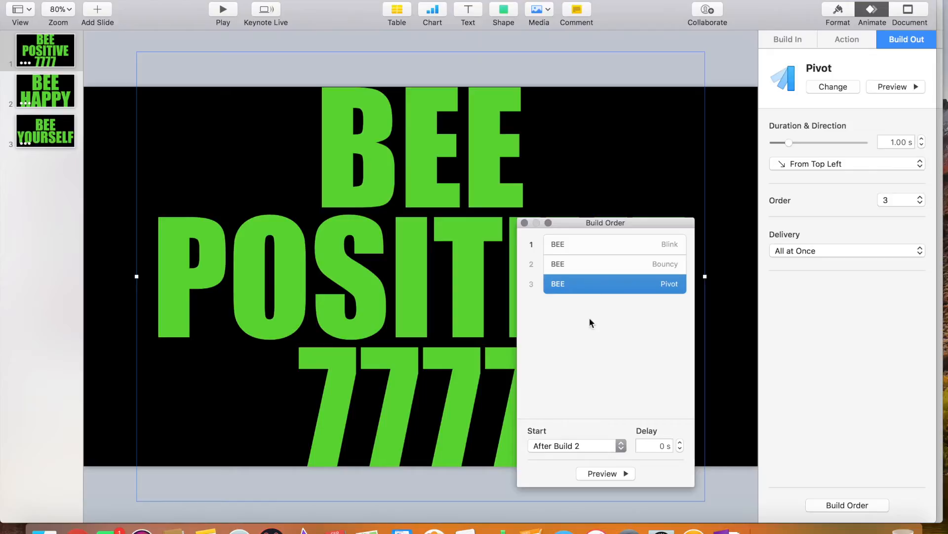
pyautogui.click(737, 340)
pyautogui.click(525, 223)
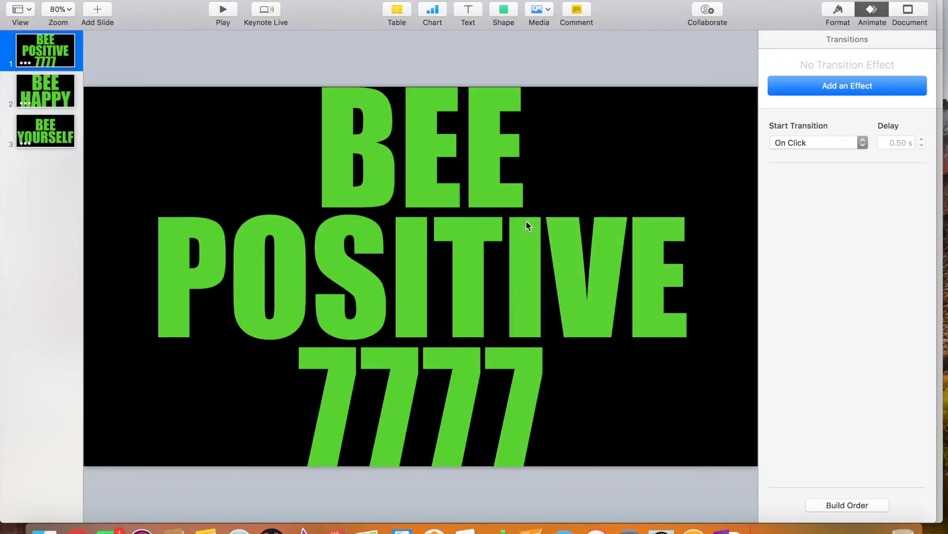
# Open the build order of the "BEE HAPPY" slide and set the Anvil build to start After Transition
pyautogui.click(58, 93)
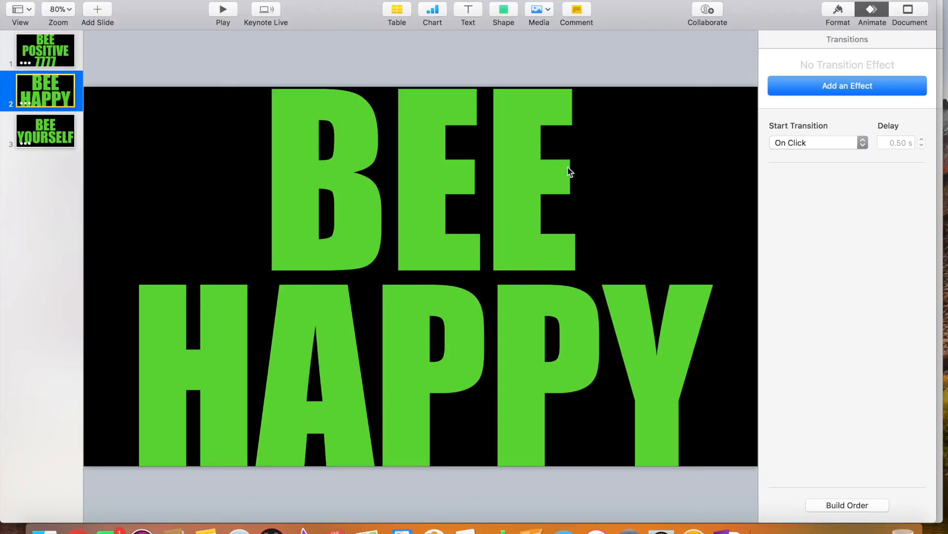
pyautogui.click(833, 505)
pyautogui.click(584, 271)
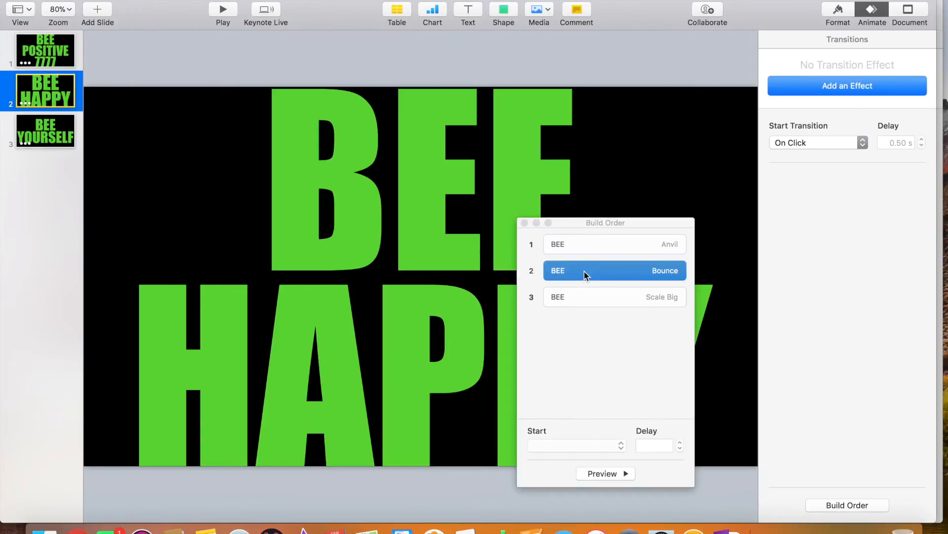
pyautogui.click(578, 244)
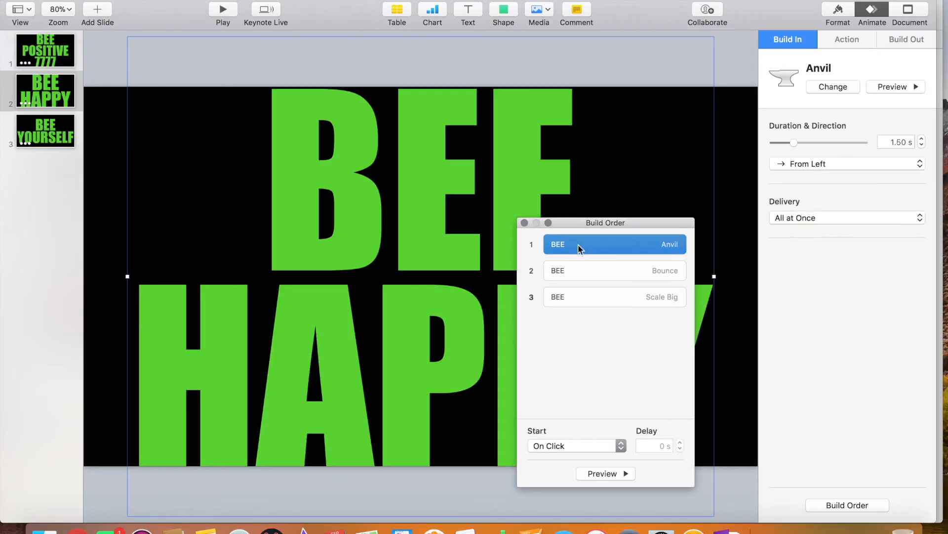
pyautogui.click(583, 446)
pyautogui.click(579, 458)
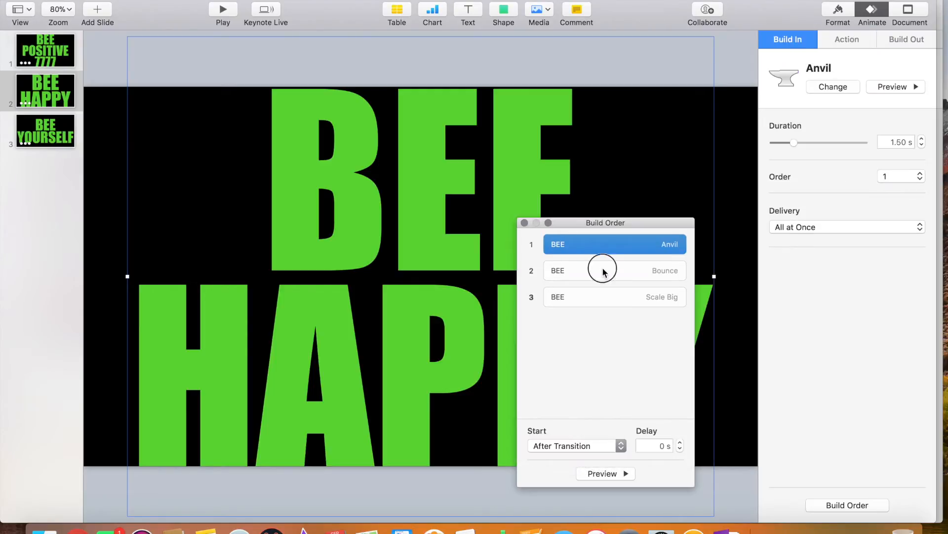
# Set the "BEE HAPPY" slide's Bounce build to start After Build 1 and its Scale Big build After Build 2
pyautogui.click(603, 271)
pyautogui.click(591, 445)
pyautogui.click(586, 459)
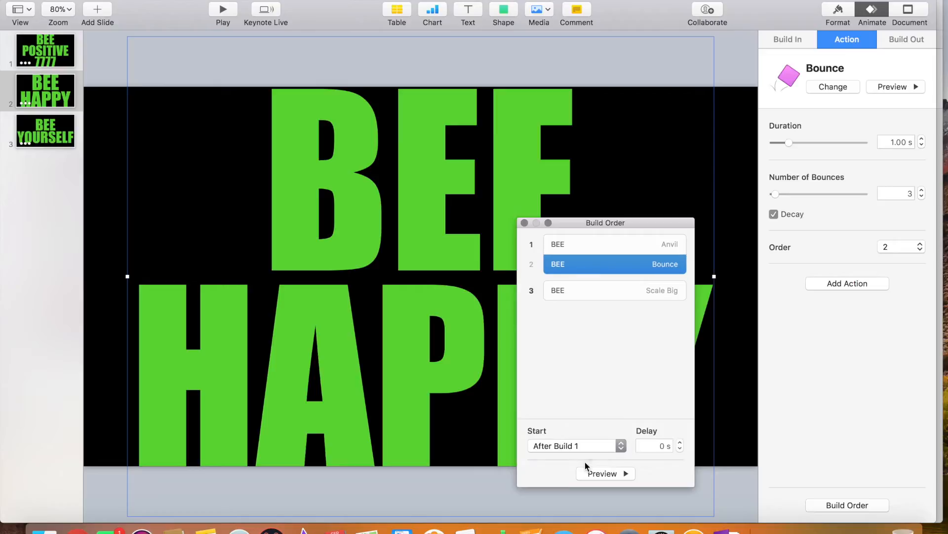
pyautogui.click(598, 283)
pyautogui.click(575, 446)
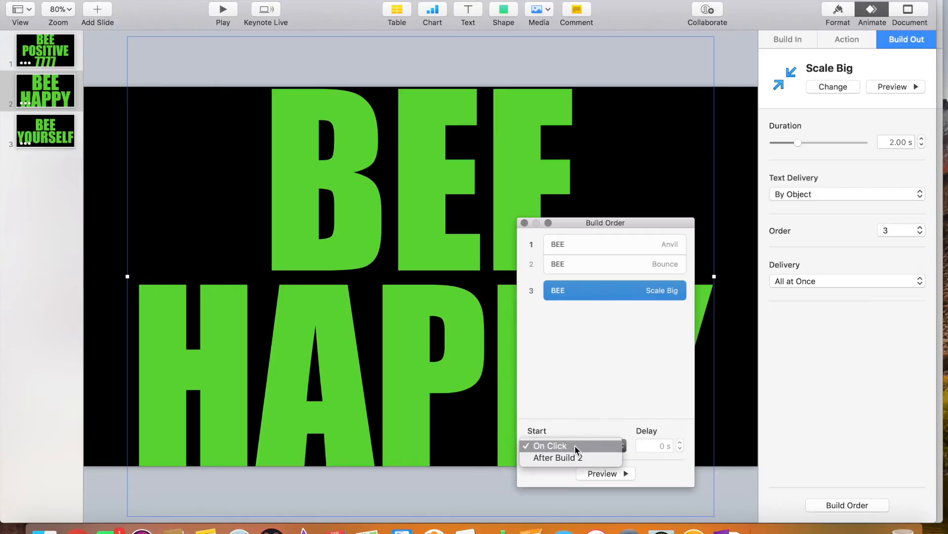
pyautogui.click(575, 460)
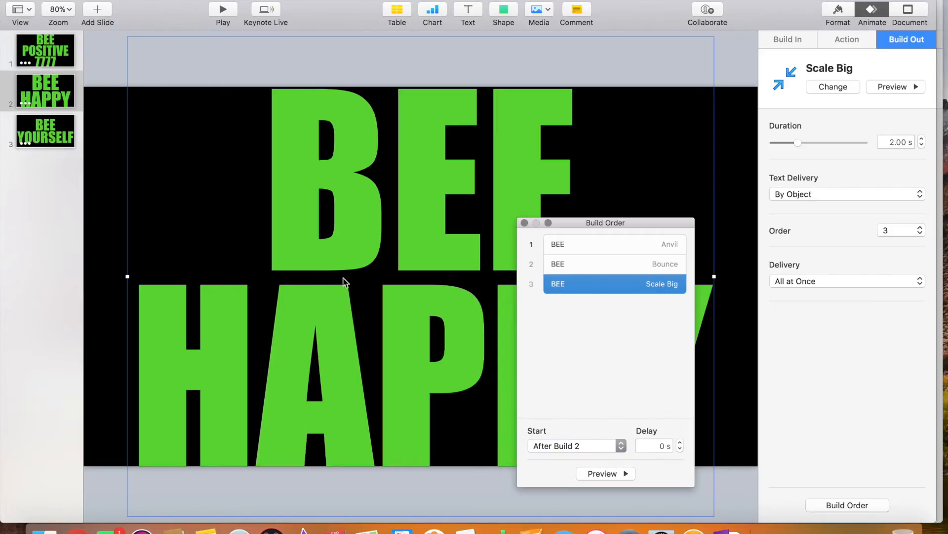
# Set the Orbital build on the "BEE YOURSELF" slide to start After Transition
pyautogui.click(69, 139)
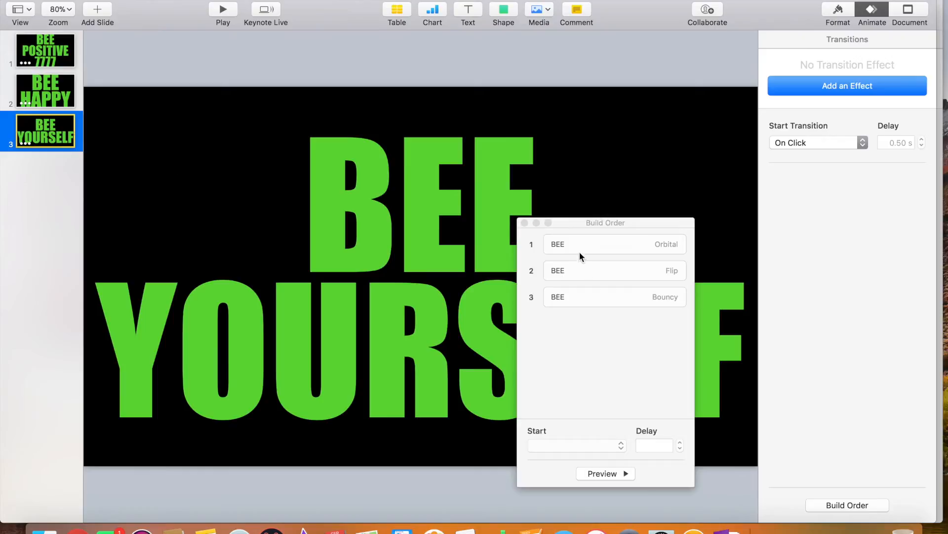
pyautogui.click(577, 242)
pyautogui.click(596, 444)
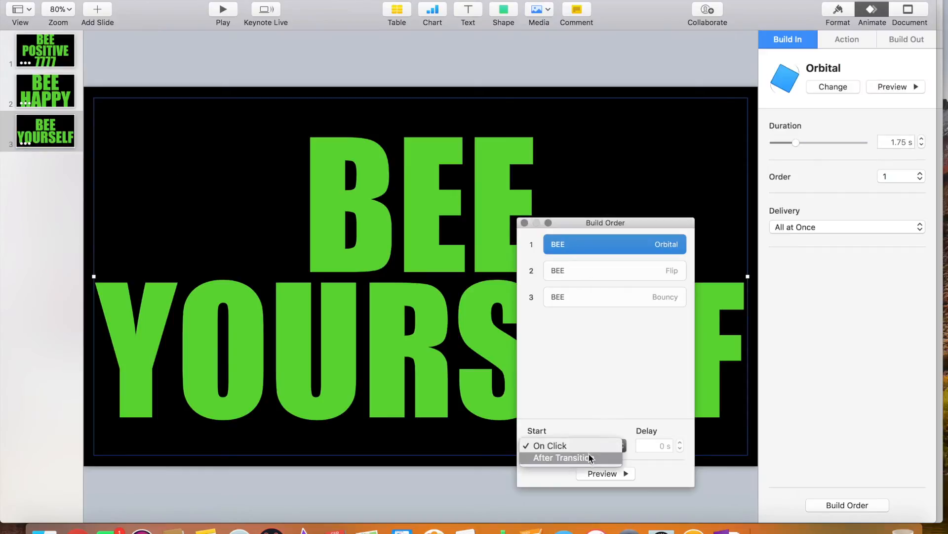
pyautogui.click(588, 457)
# Set the "BEE YOURSELF" slide's Flip build to start After Build 1 and its Bouncy build After Build 2
pyautogui.click(577, 267)
pyautogui.click(582, 443)
pyautogui.click(583, 455)
pyautogui.click(592, 292)
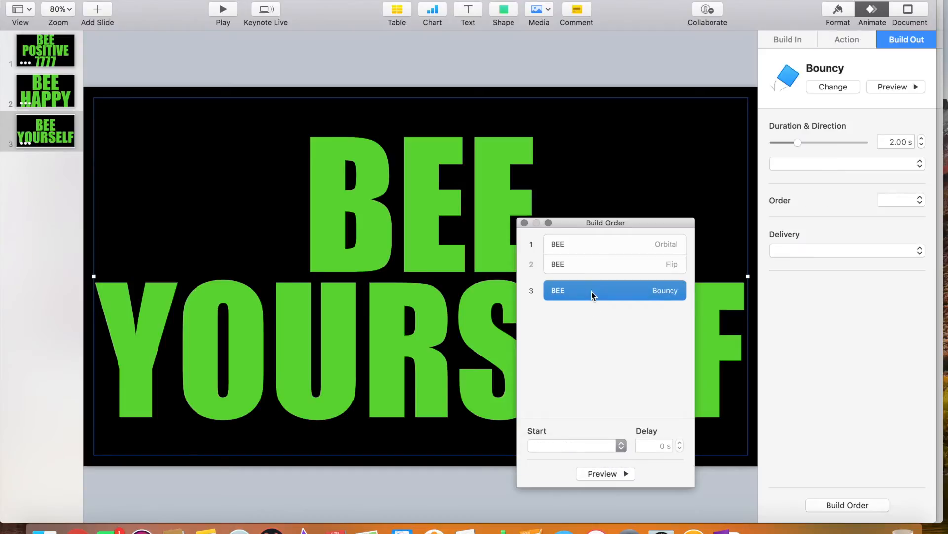
pyautogui.click(583, 443)
pyautogui.click(579, 460)
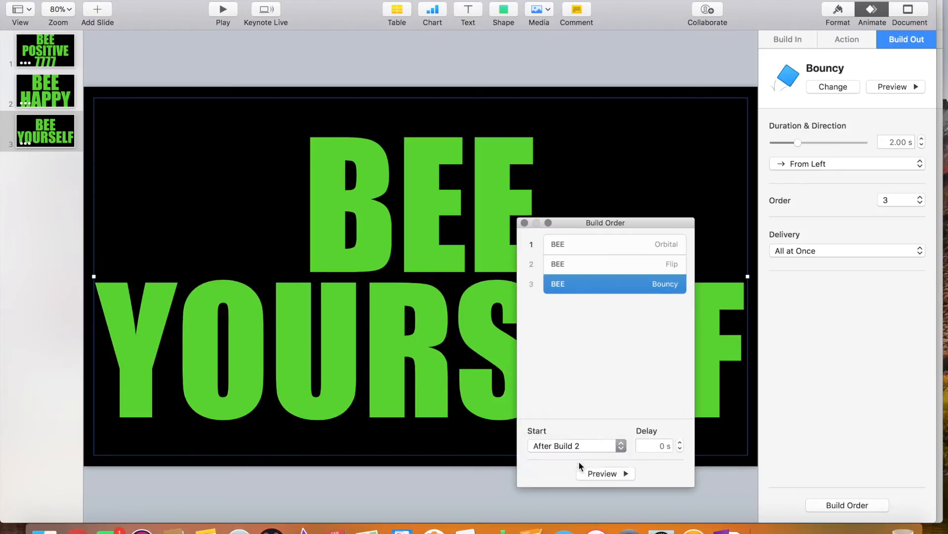
# Close the build order, play the slideshow to check the automatic builds, and exit playback
pyautogui.click(524, 223)
pyautogui.click(223, 11)
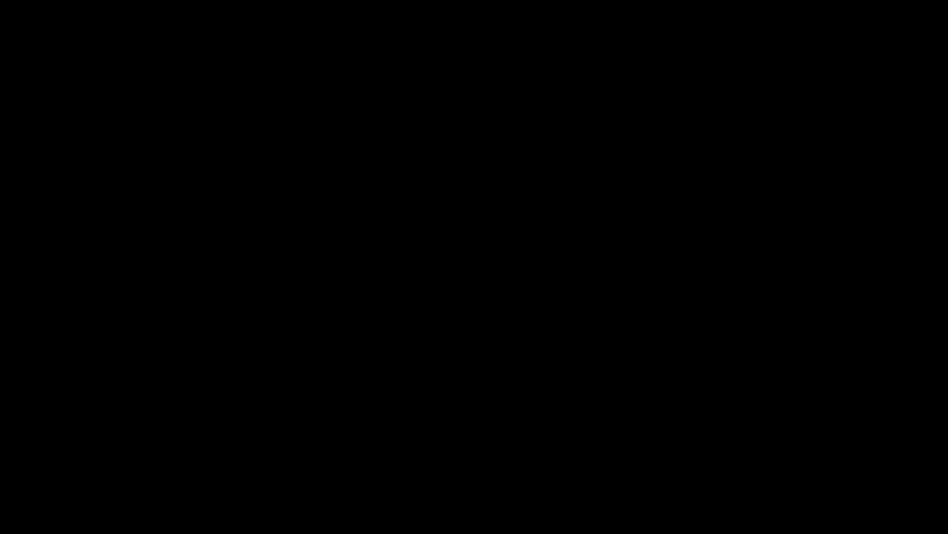
pyautogui.press('Escape')
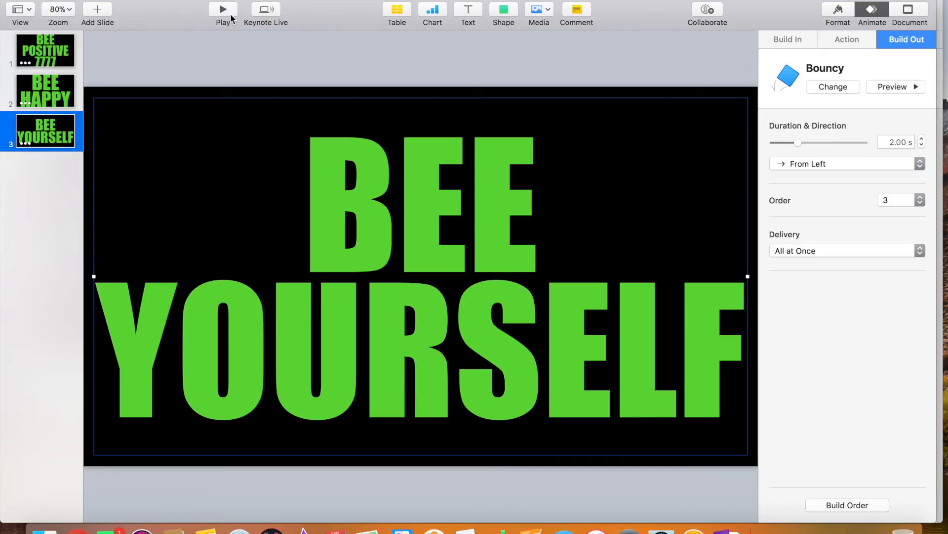
# Select all three slides and add the Grid transition effect to them
pyautogui.click(46, 53)
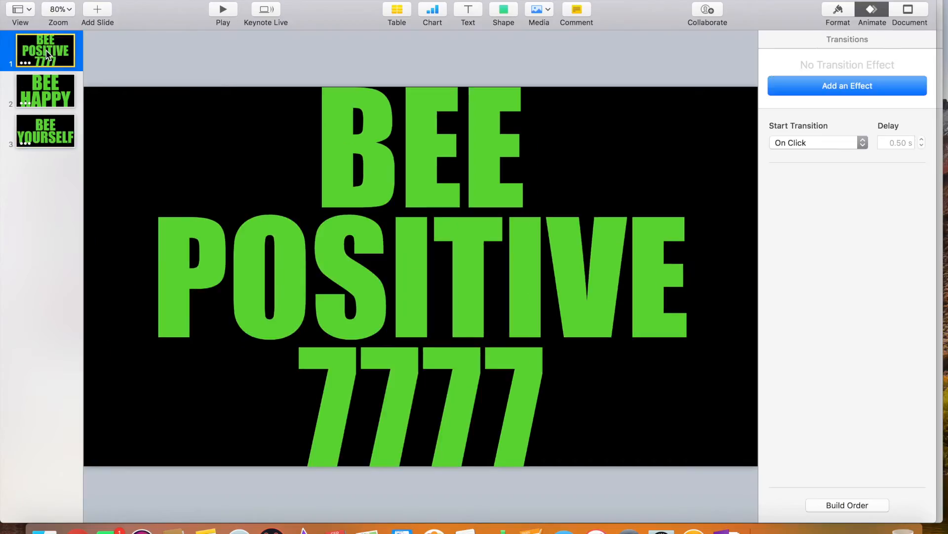
pyautogui.keyDown('shift'); pyautogui.click(57, 91); pyautogui.keyUp('shift')
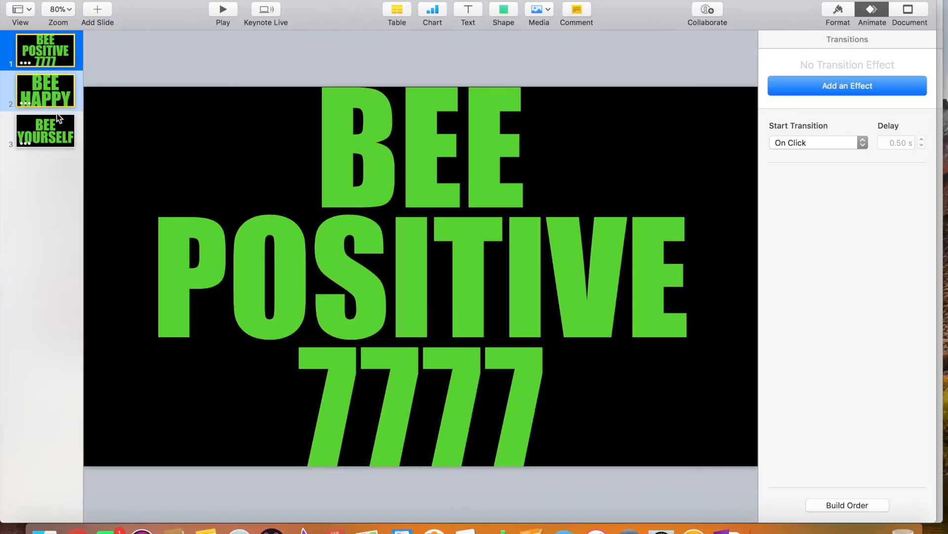
pyautogui.keyDown('shift'); pyautogui.click(58, 121); pyautogui.keyUp('shift')
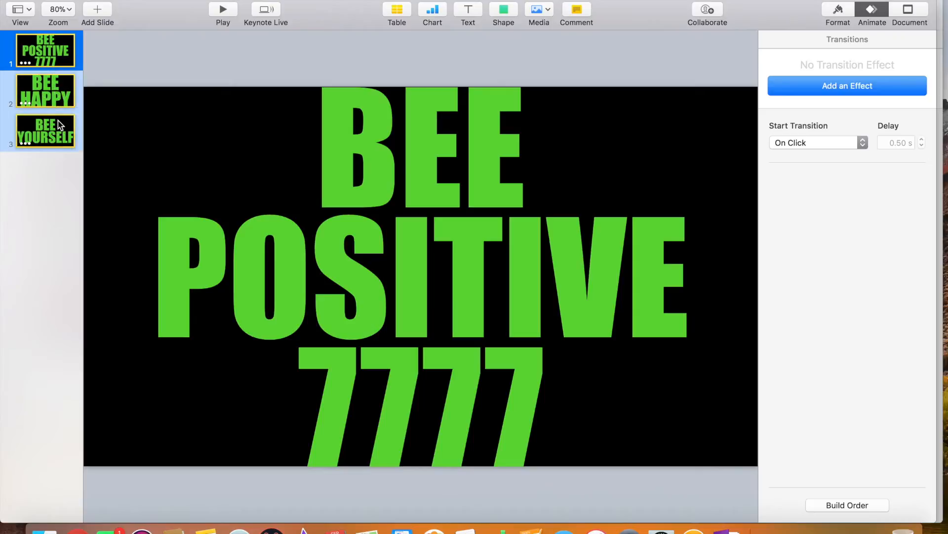
pyautogui.click(821, 89)
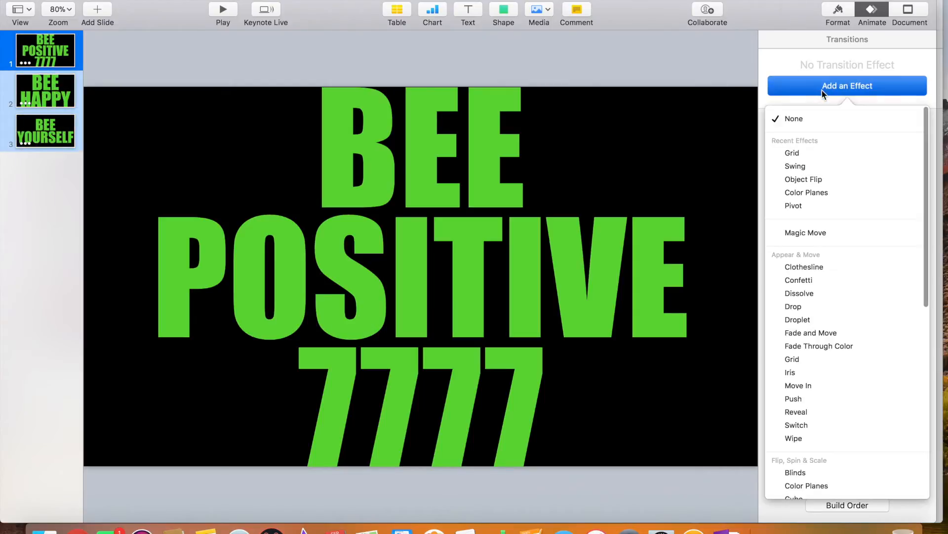
pyautogui.click(804, 154)
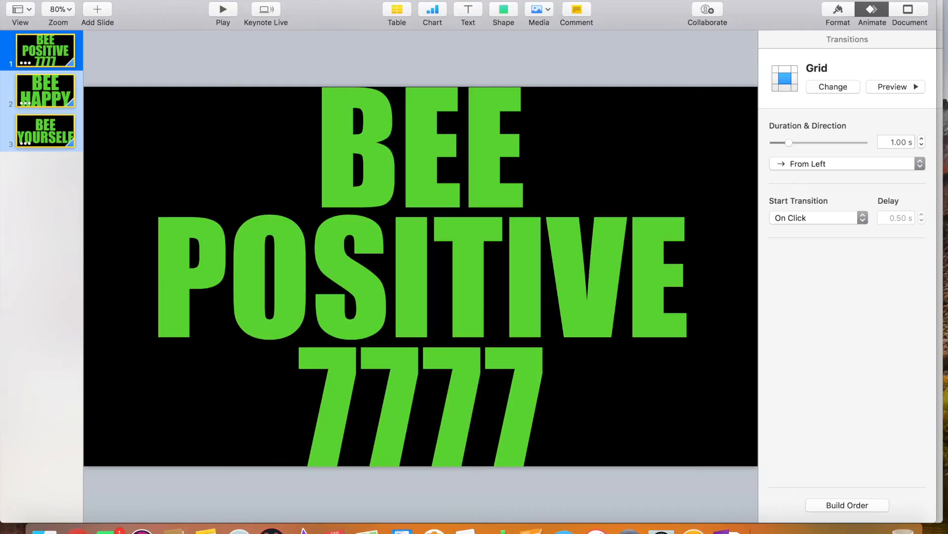
# Start a self-playing movie export of the presentation and set the time before the next slide to 1 second
pyautogui.click(89, 0)
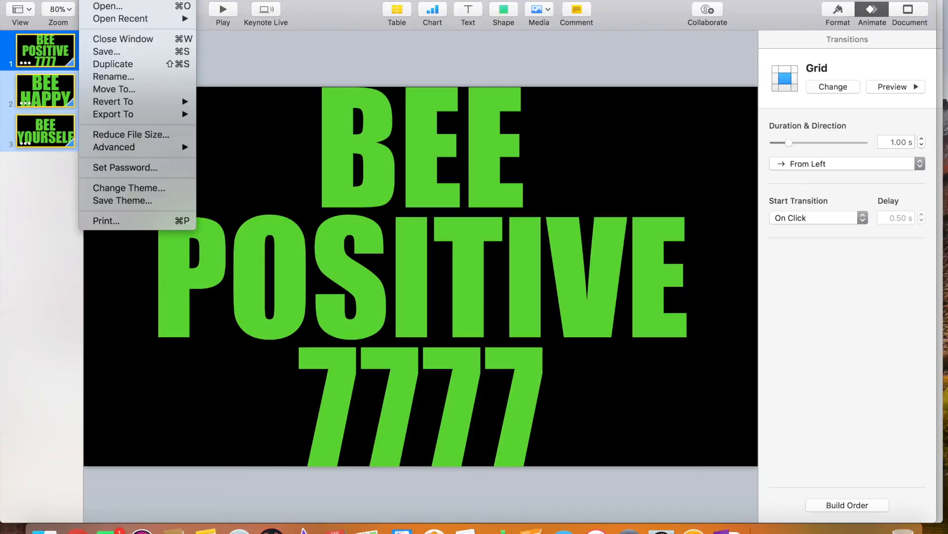
pyautogui.moveTo(124, 22)
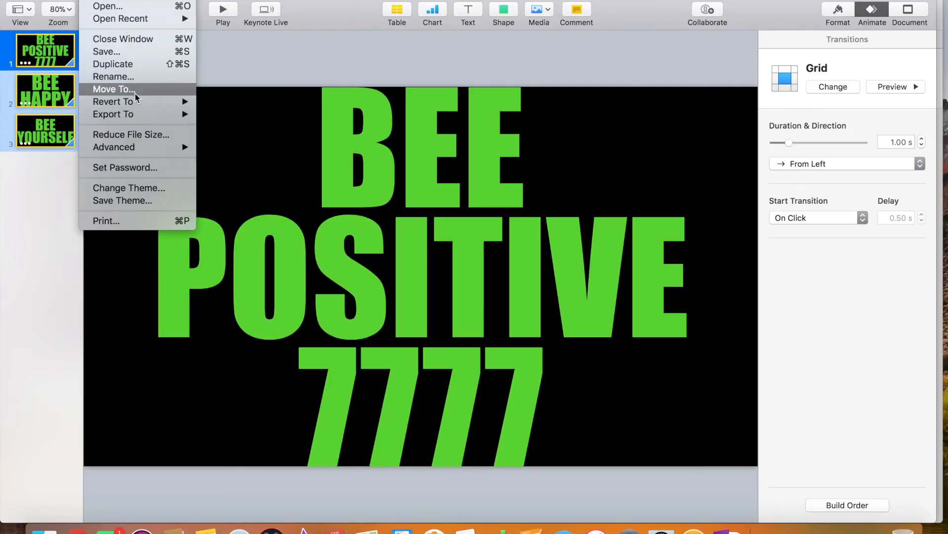
pyautogui.moveTo(145, 117)
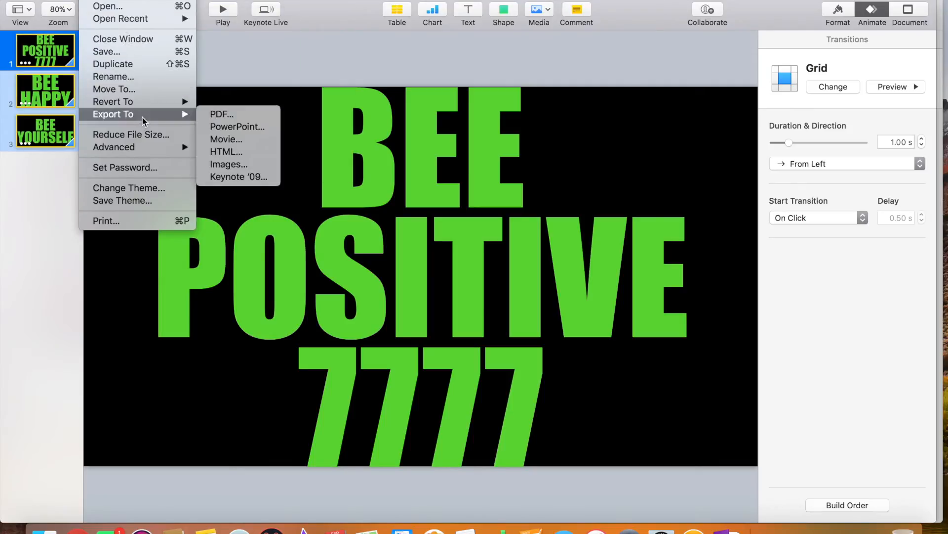
pyautogui.click(250, 140)
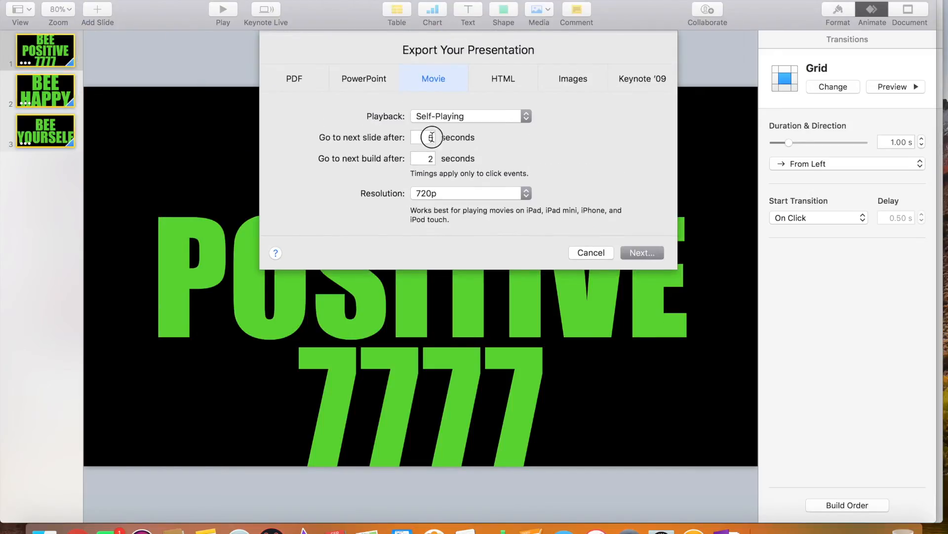
pyautogui.click(431, 137)
pyautogui.press('BackSpace')
# Change the movie export's next-build delay and its resolution, and continue to the save settings
pyautogui.click(431, 158)
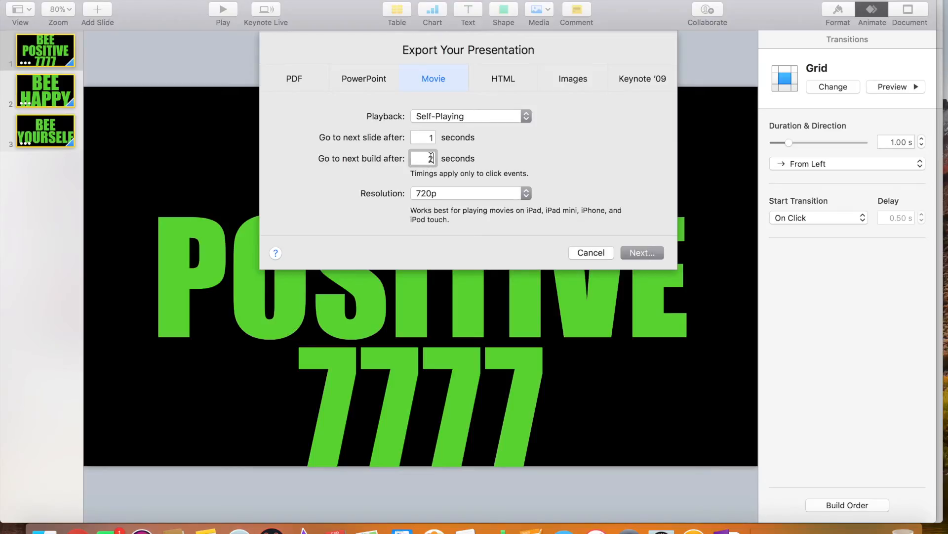
pyautogui.press('BackSpace')
pyautogui.click(483, 193)
pyautogui.click(483, 206)
pyautogui.click(636, 254)
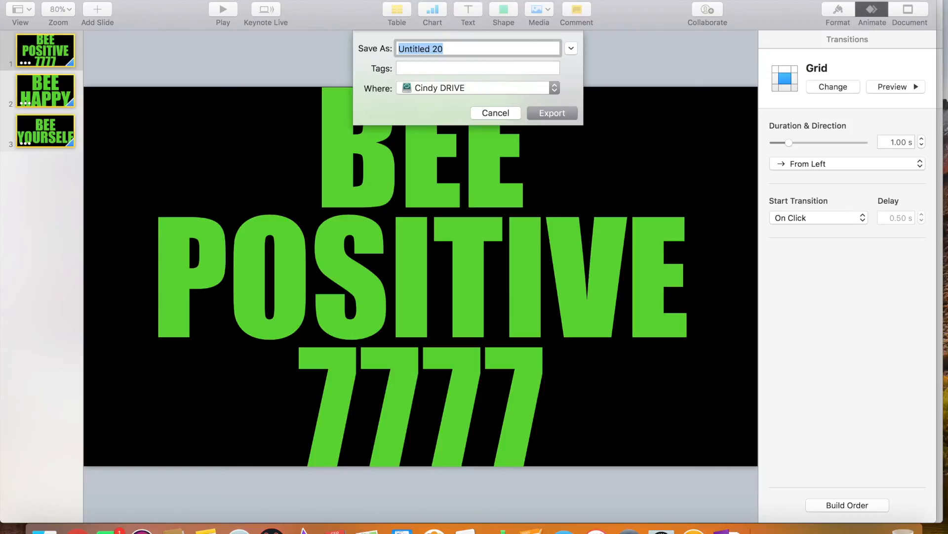
# Name the exported movie BEEPOSITIVE7777
pyautogui.write('BEE P')
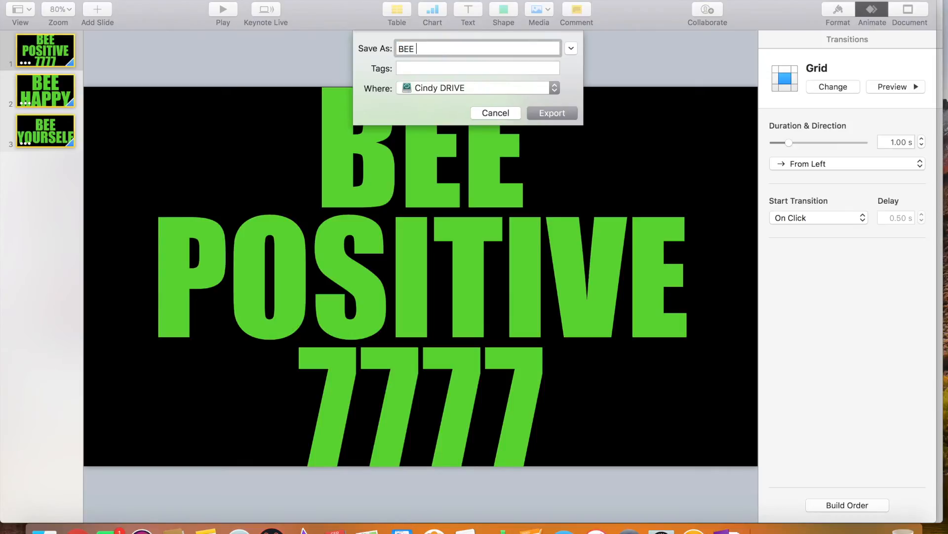
pyautogui.press('BackSpace')
pyautogui.press('BackSpace')
pyautogui.write('POSITI')
pyautogui.write('VE&&&')
pyautogui.press('BackSpace')
pyautogui.press('BackSpace')
pyautogui.press('BackSpace')
pyautogui.write('7777')
# Choose the iCloud Desktop as the save location and export the movie
pyautogui.click(477, 89)
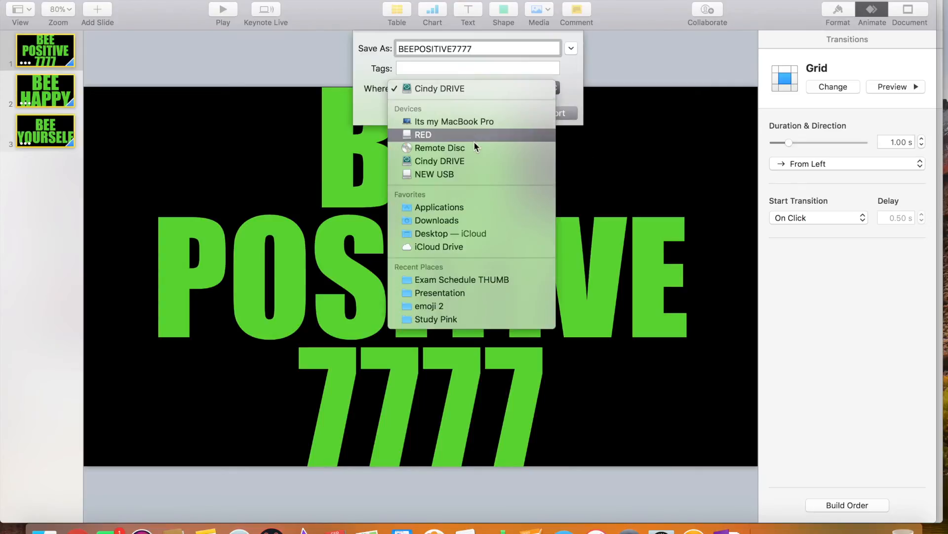
pyautogui.click(496, 234)
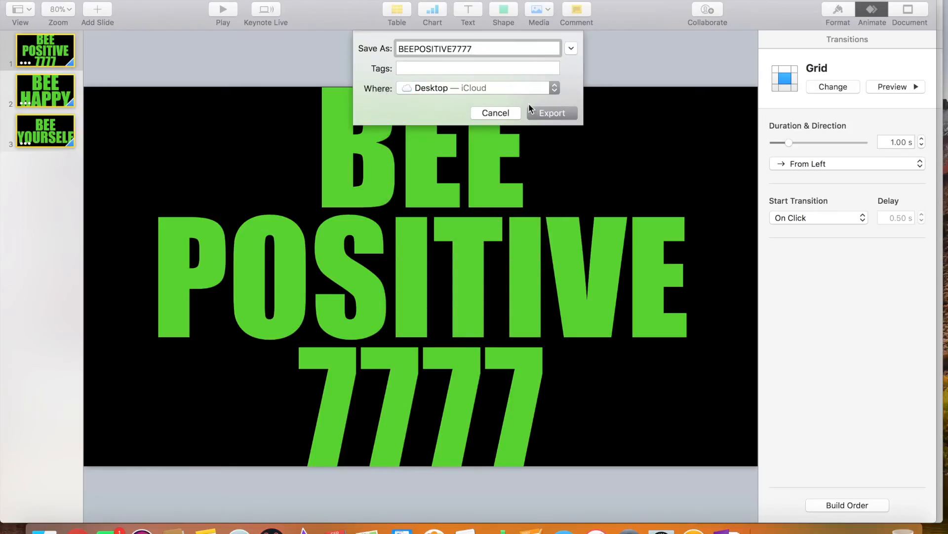
pyautogui.click(542, 113)
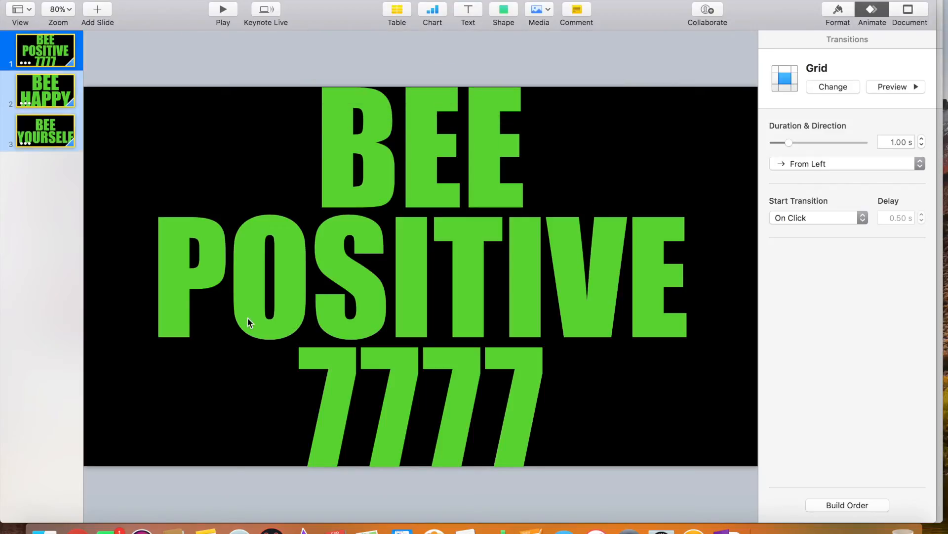
# Switch to iMovie and delete all existing clips from the My Movie 68 timeline
pyautogui.click(304, 529)
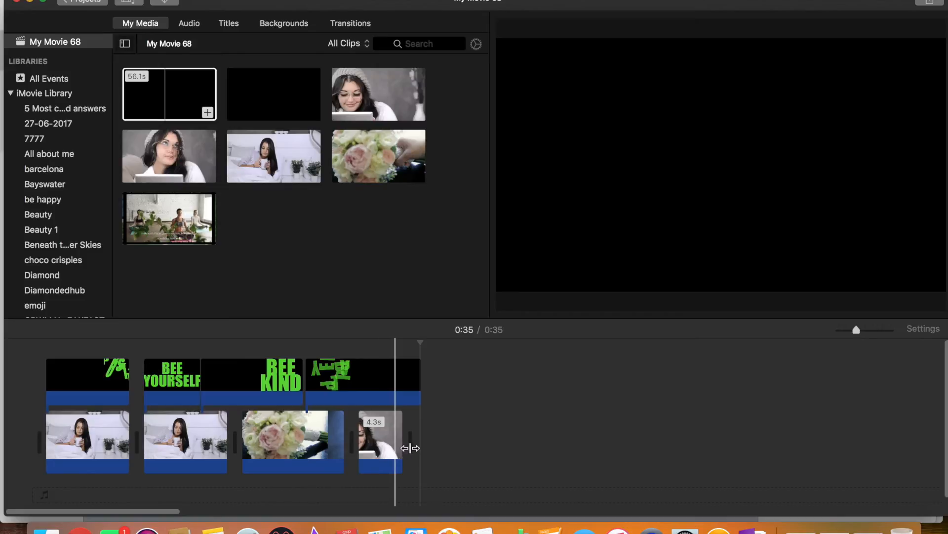
pyautogui.click(118, 398)
pyautogui.moveTo(438, 447); pyautogui.dragTo(103, 398)
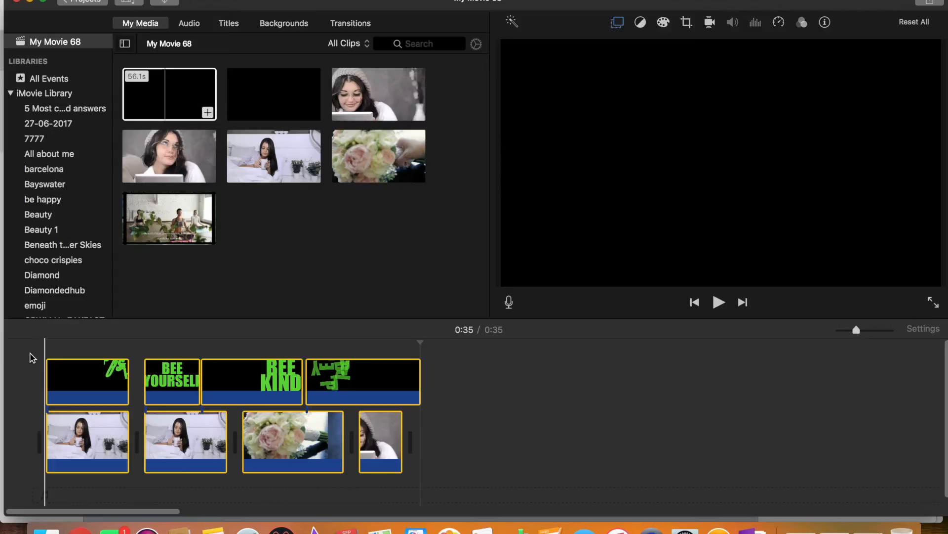
pyautogui.press('Delete')
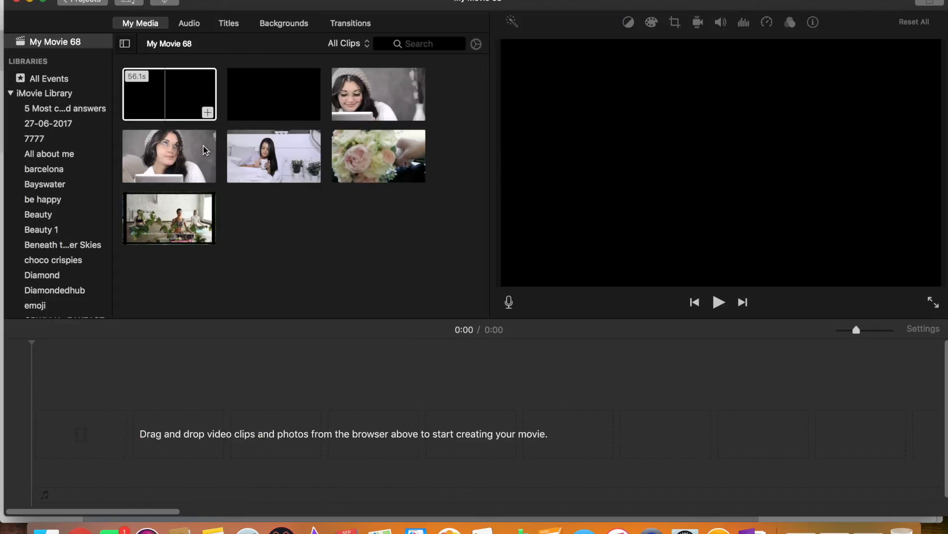
# Add the clip of the woman with a mug to the timeline, followed by the flower bouquet clip
pyautogui.moveTo(252, 156); pyautogui.dragTo(69, 419)
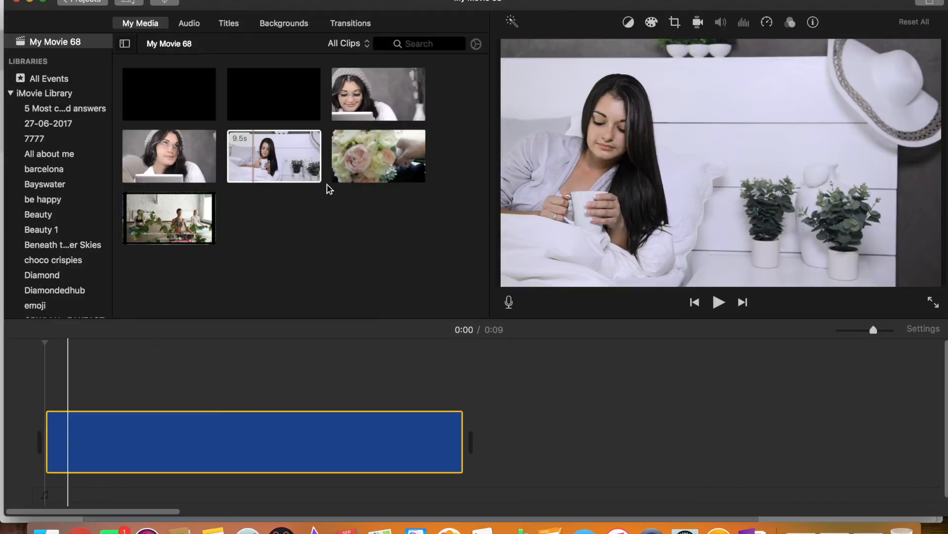
pyautogui.click(358, 168)
pyautogui.moveTo(358, 165); pyautogui.dragTo(486, 430)
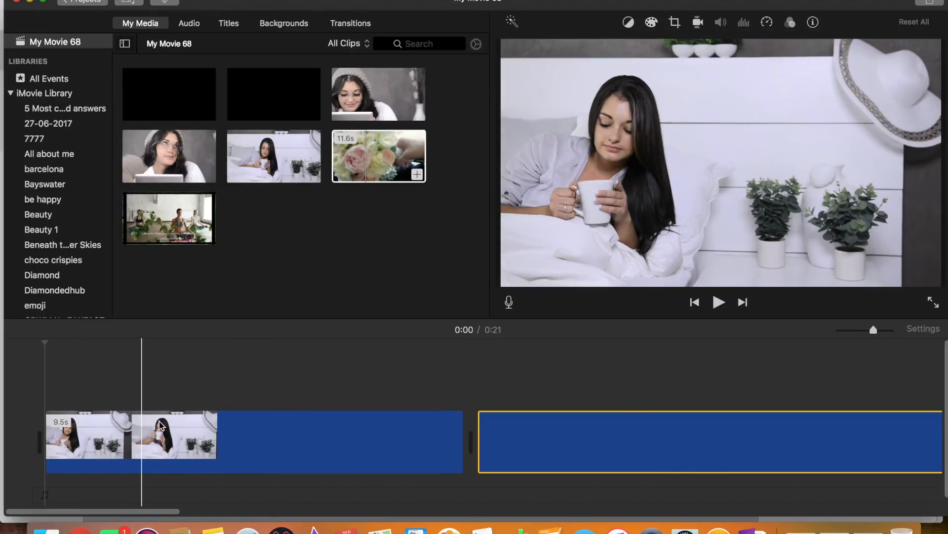
# Place the playhead about 4 seconds into the first clip and import the exported slogan movie into the project media
pyautogui.click(248, 431)
pyautogui.press('space')
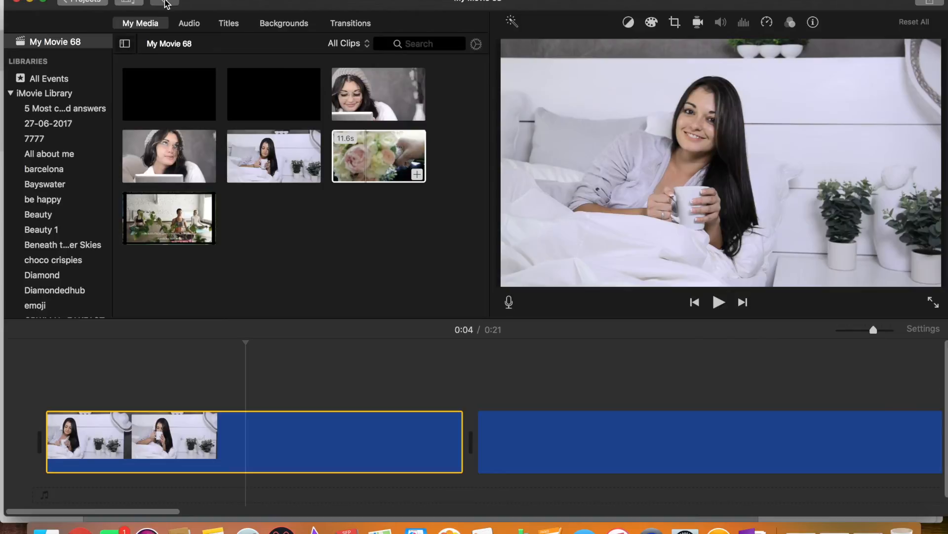
pyautogui.click(166, 4)
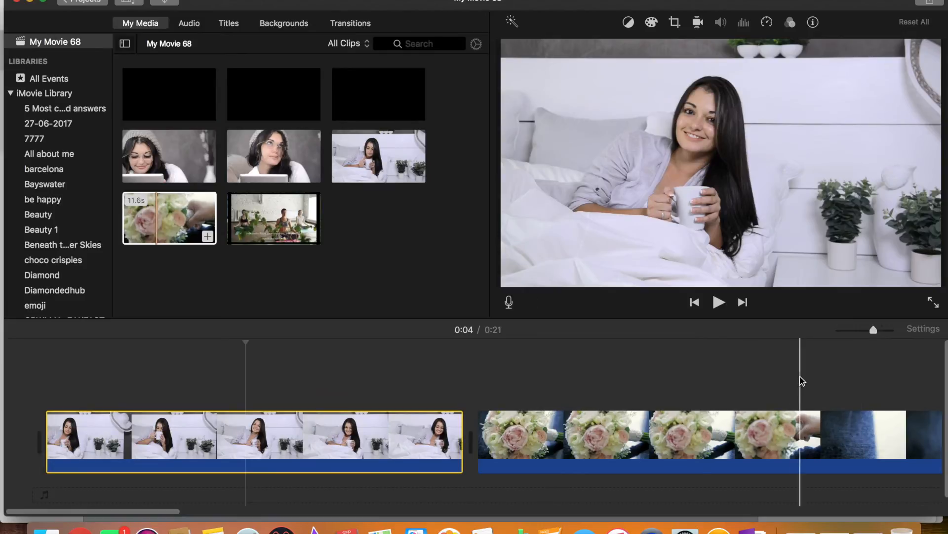
# Overlay the slogan movie above the clips, cut off its first 1.1 seconds, and align the rest with the timeline start
pyautogui.click(188, 110)
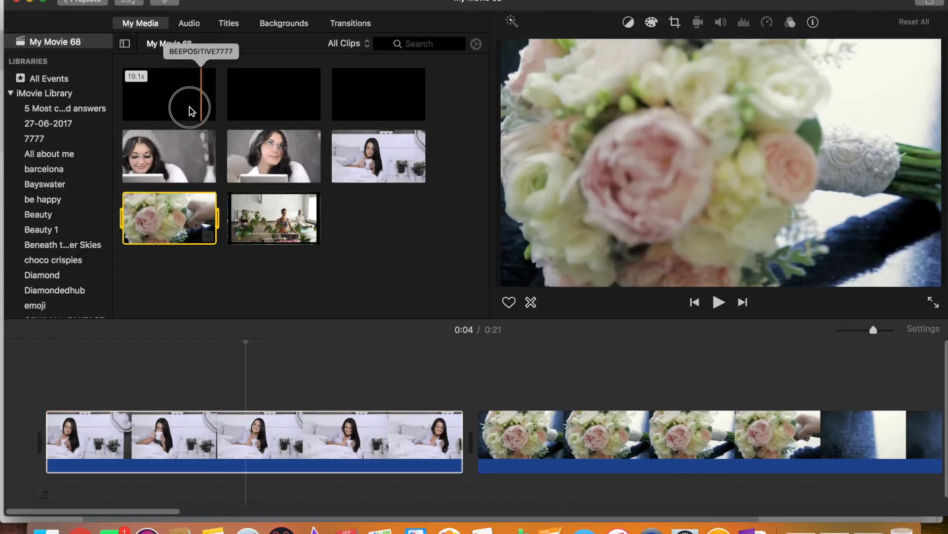
pyautogui.moveTo(163, 108); pyautogui.dragTo(39, 385)
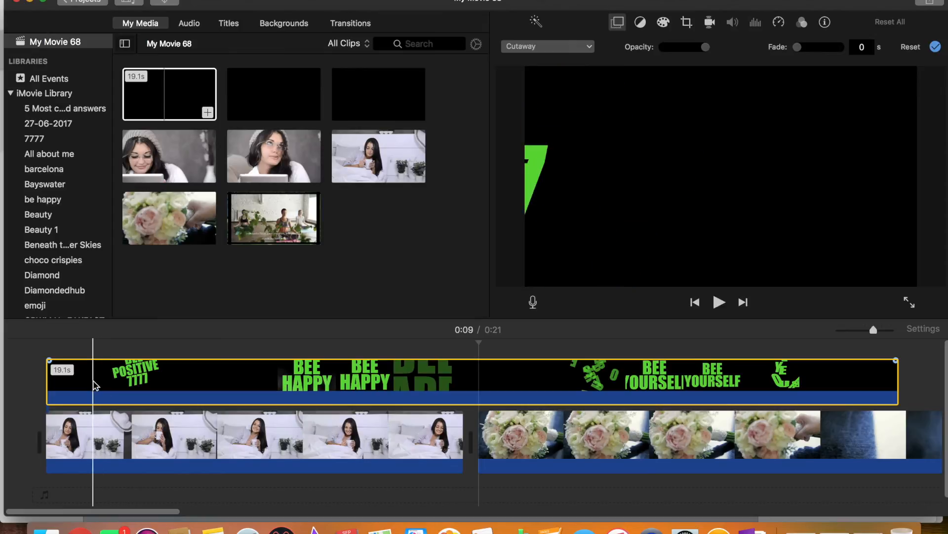
pyautogui.press('super+b')
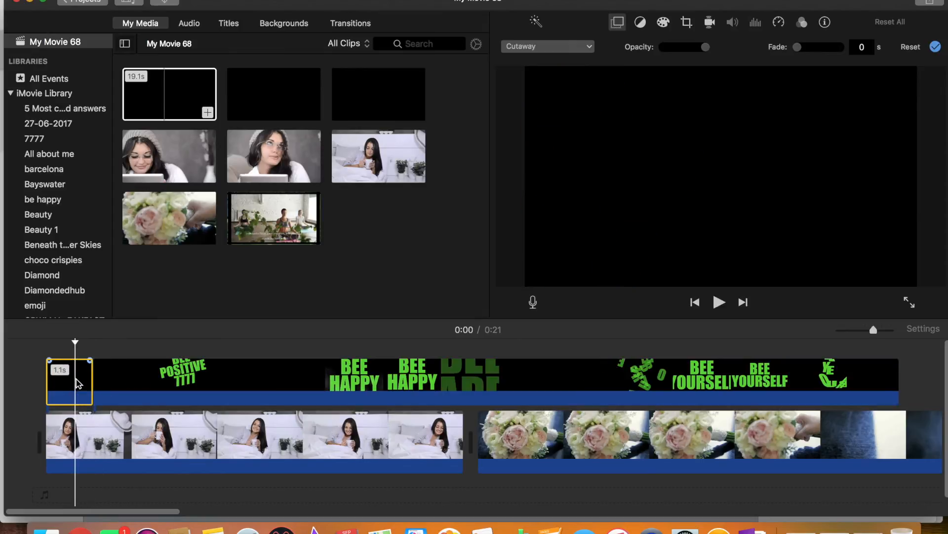
pyautogui.press('Delete')
pyautogui.moveTo(124, 386); pyautogui.dragTo(47, 384)
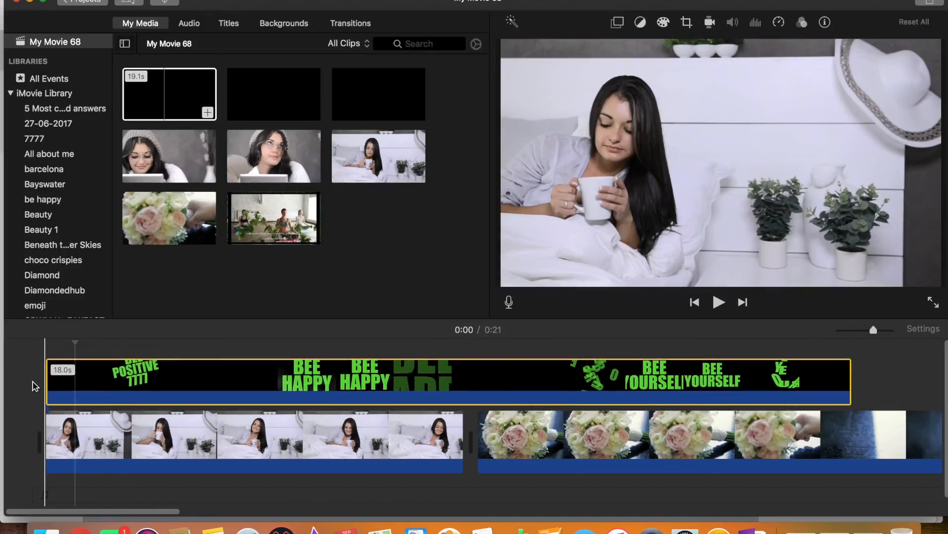
# Cut out the short black section after the BEE POSITIVE 7777 slogan and move the remaining overlay back to close the gap
pyautogui.click(169, 388)
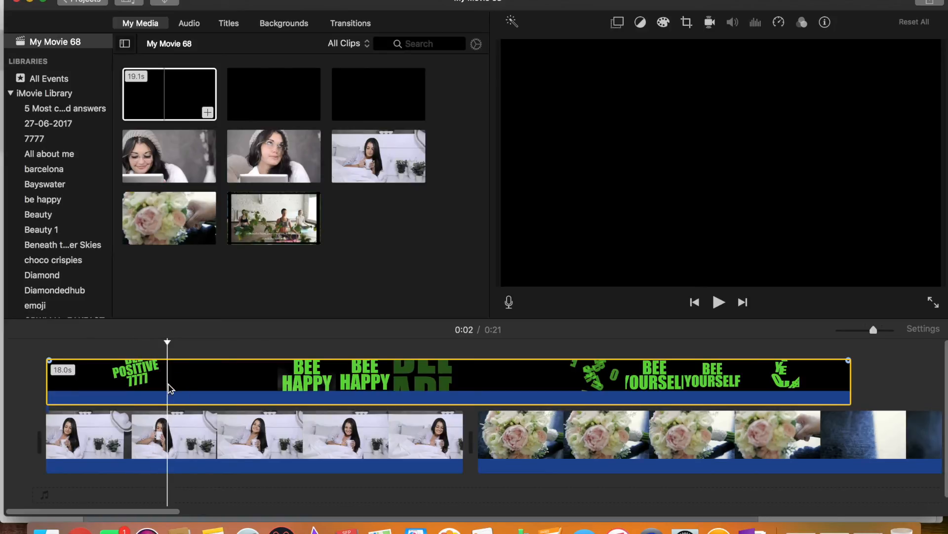
pyautogui.press('super+b')
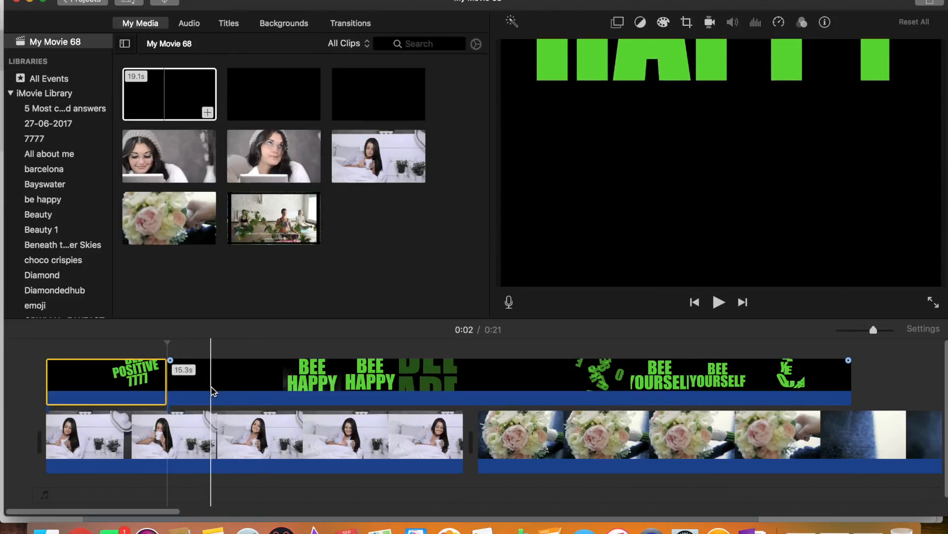
pyautogui.click(204, 391)
pyautogui.press('super+b')
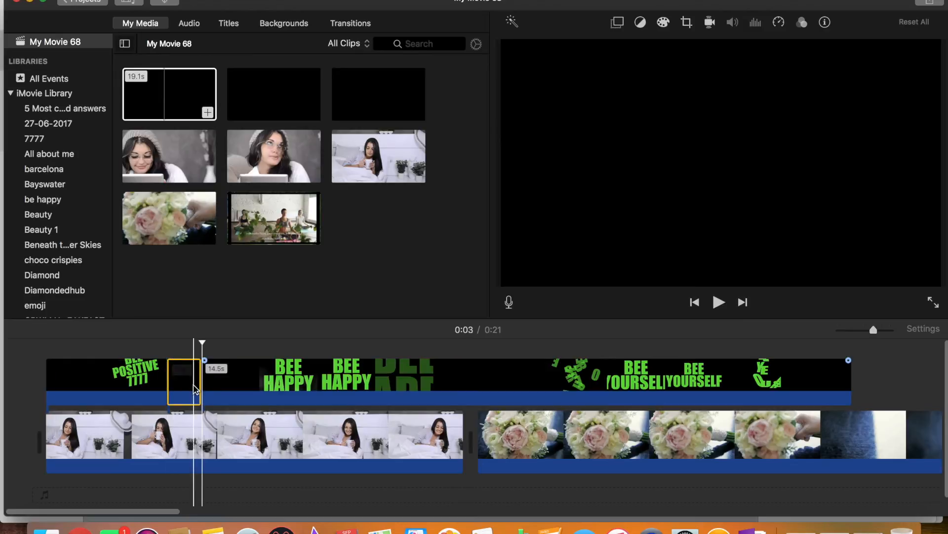
pyautogui.press('Delete')
pyautogui.moveTo(242, 386); pyautogui.dragTo(207, 386)
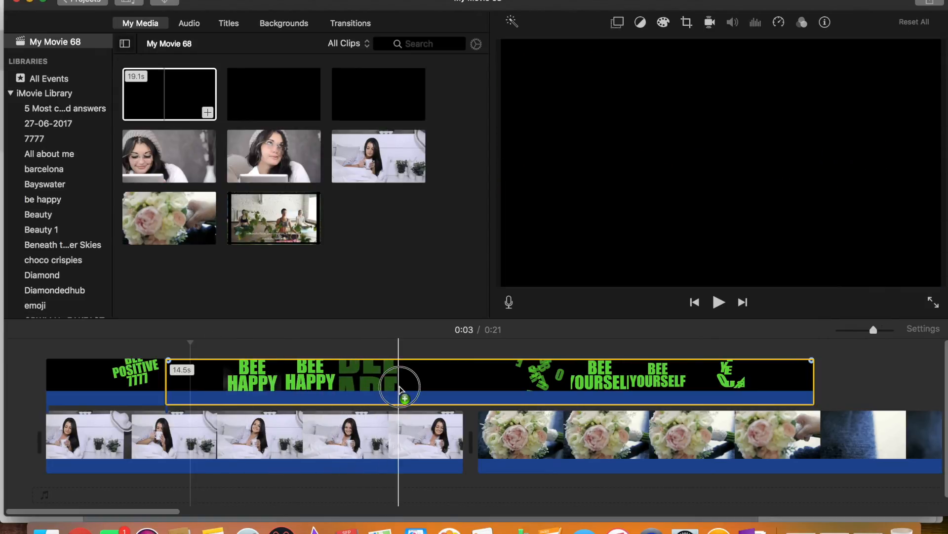
# Cut out the 1.5-second black section after the BEE HAPPY slogan and move the remaining overlay against the preceding part
pyautogui.press('super+b')
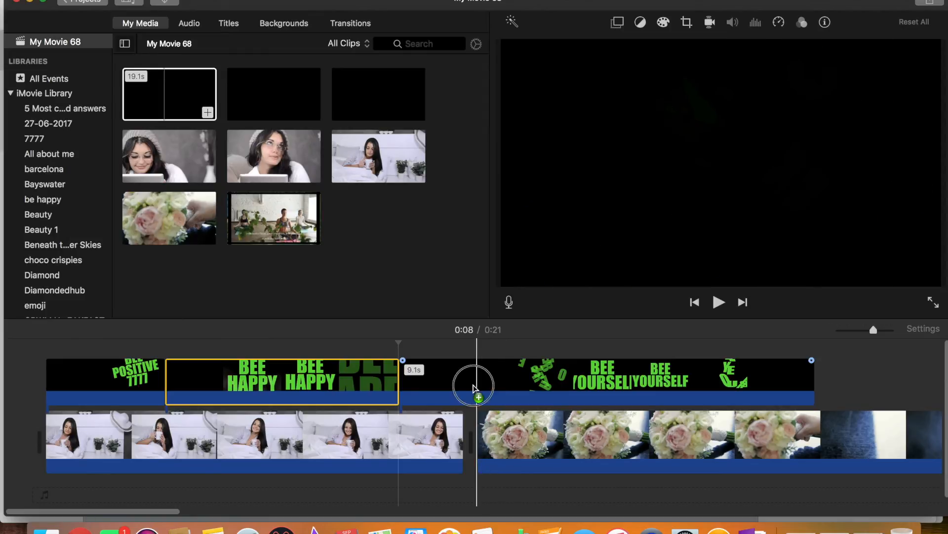
pyautogui.click(474, 389)
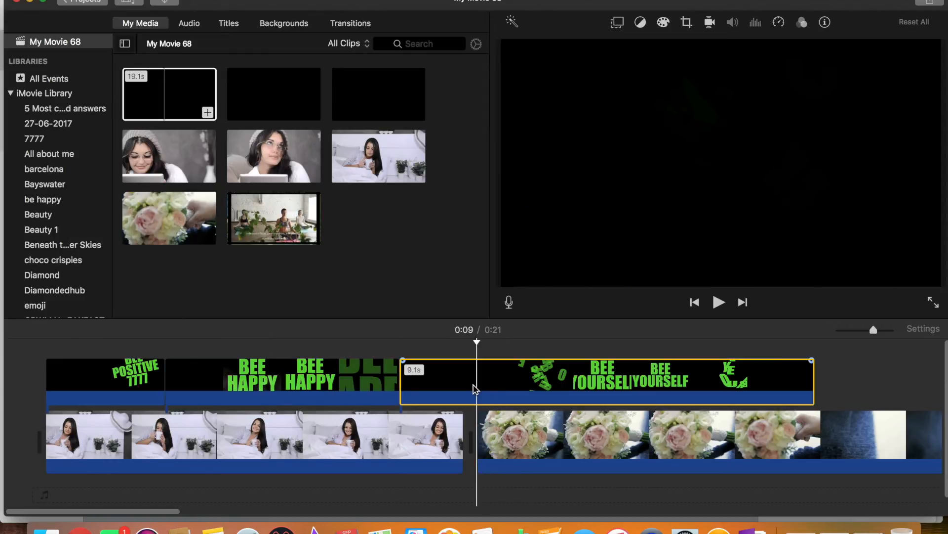
pyautogui.press('super+b')
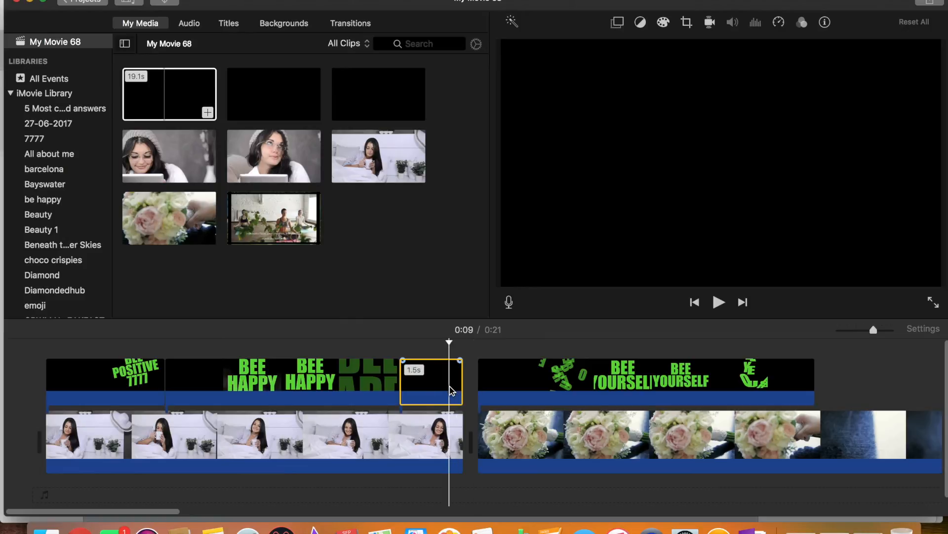
pyautogui.press('Delete')
pyautogui.moveTo(514, 371); pyautogui.dragTo(435, 380)
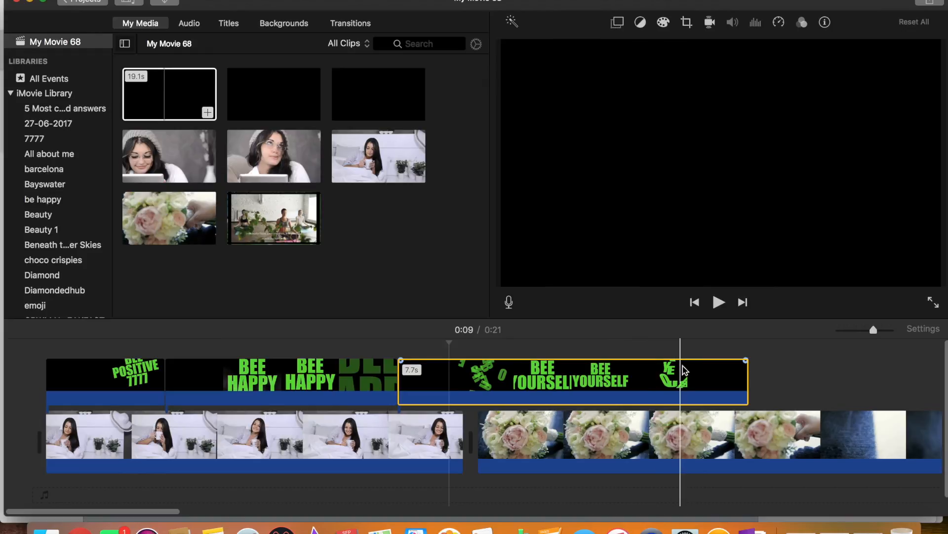
# Split the last overlay part at about 0:13, where BEE YOURSELF breaks up, and delete the 2.1-second tail
pyautogui.click(659, 373)
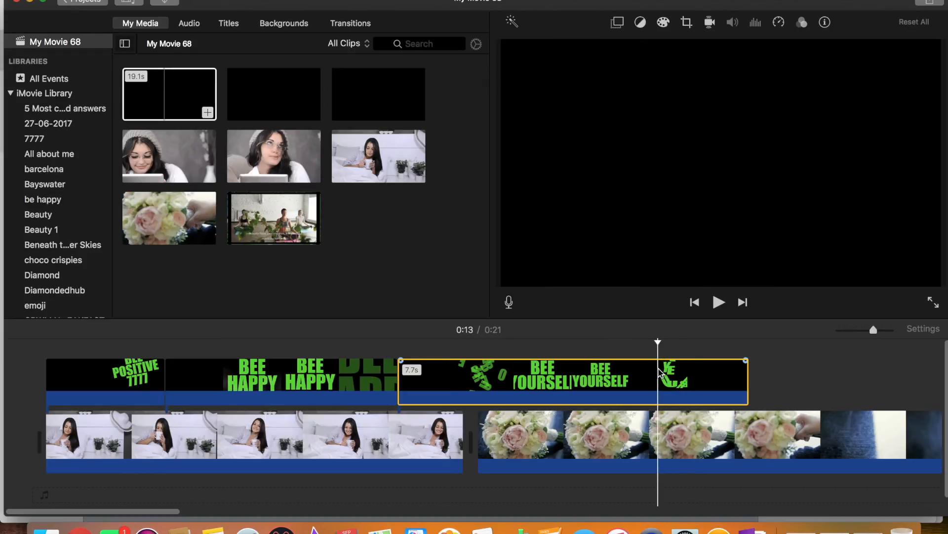
pyautogui.press('super+b')
pyautogui.click(680, 376)
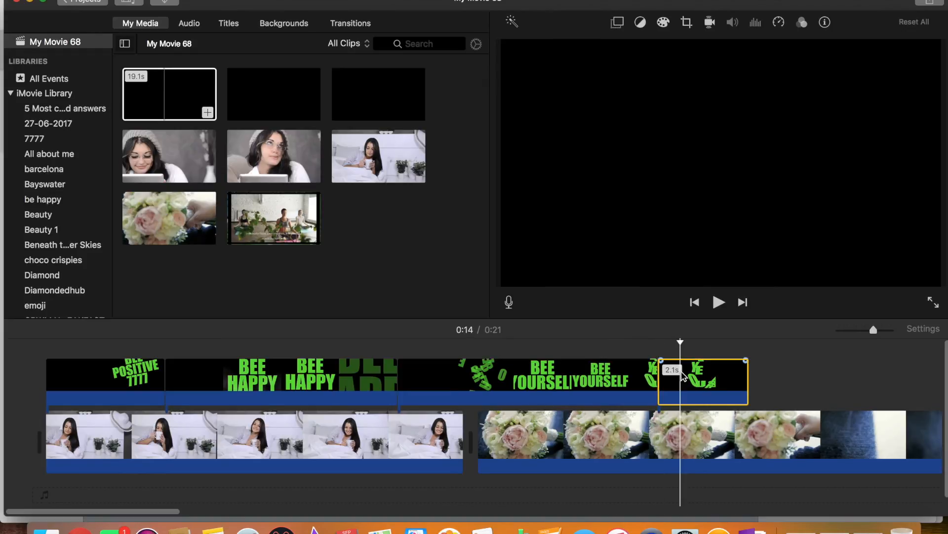
pyautogui.press('Delete')
# Set the BEE POSITIVE 7777 overlay to Green/Blue Screen
pyautogui.click(128, 370)
pyautogui.click(128, 371)
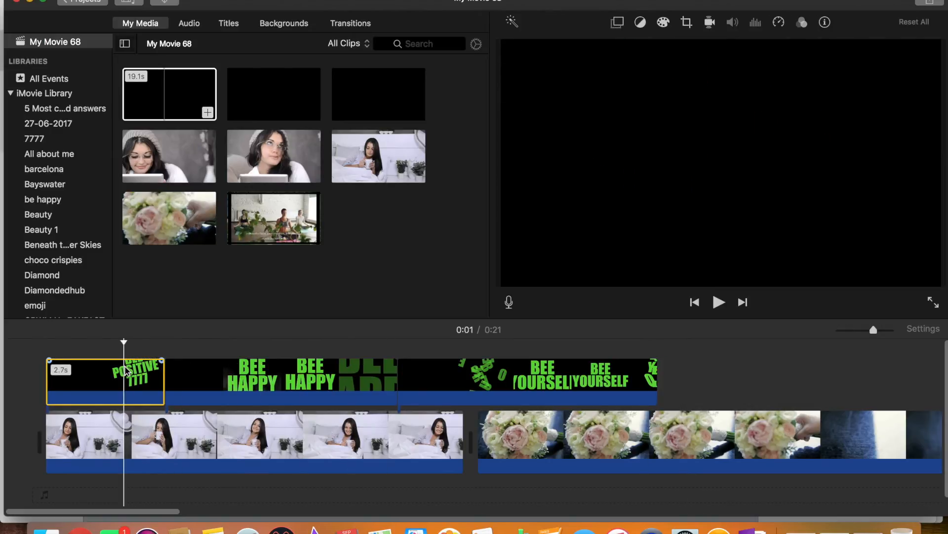
pyautogui.click(618, 23)
pyautogui.click(592, 48)
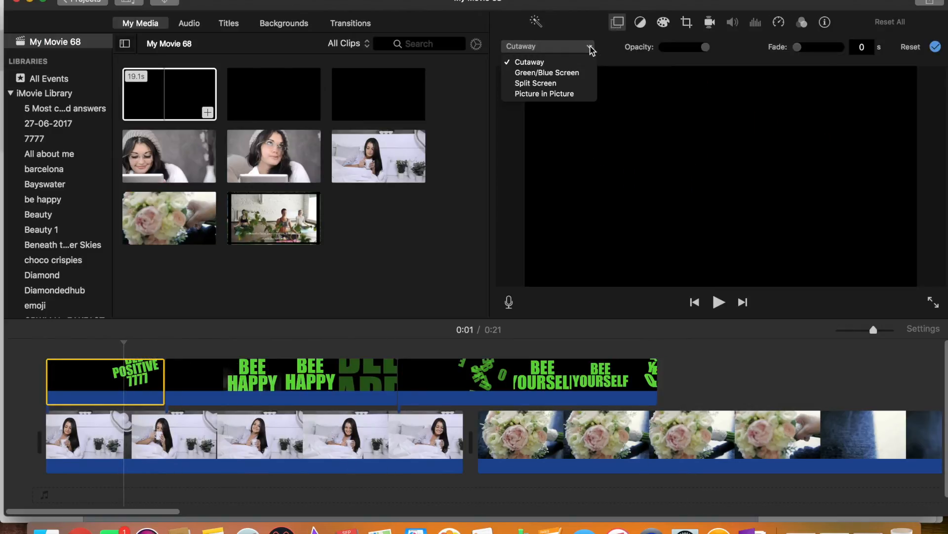
pyautogui.click(576, 75)
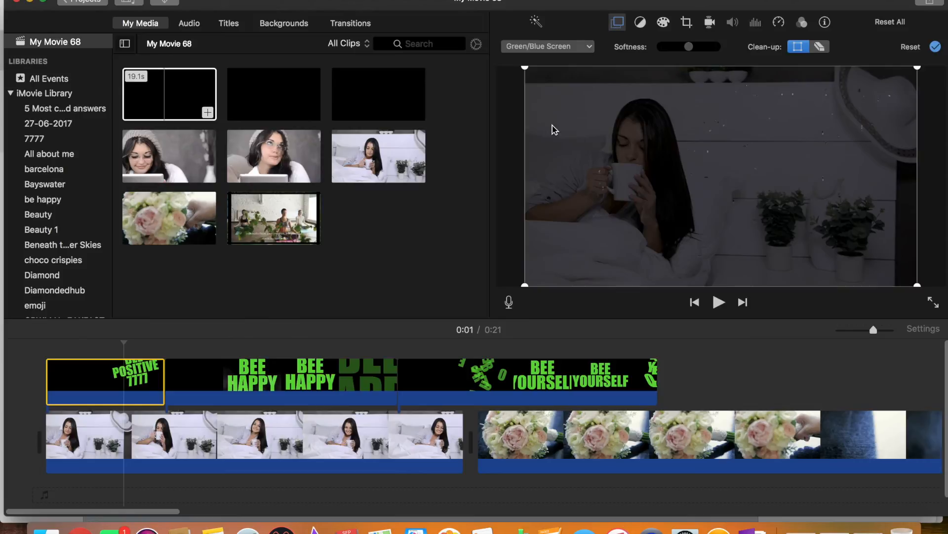
# Set the BEE HAPPY overlay to Green/Blue Screen
pyautogui.click(179, 378)
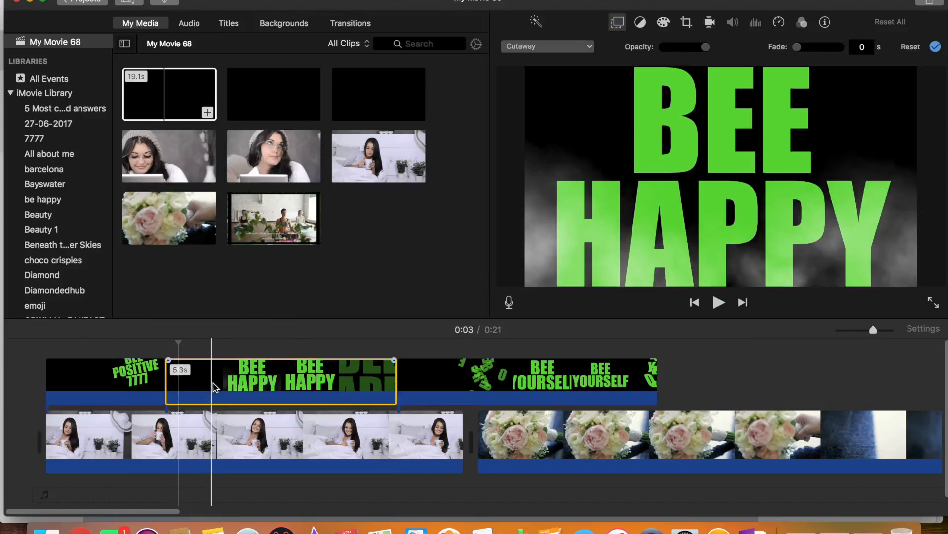
pyautogui.click(206, 375)
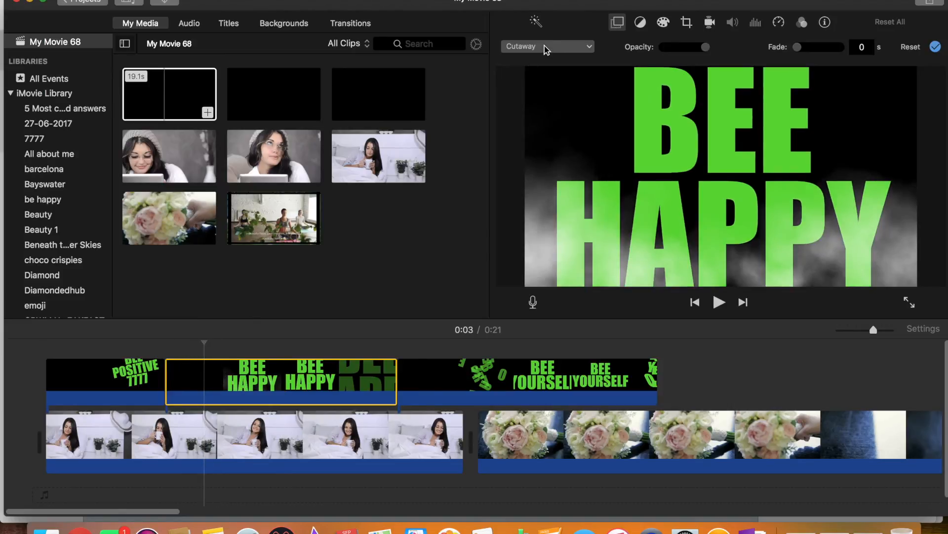
pyautogui.click(617, 23)
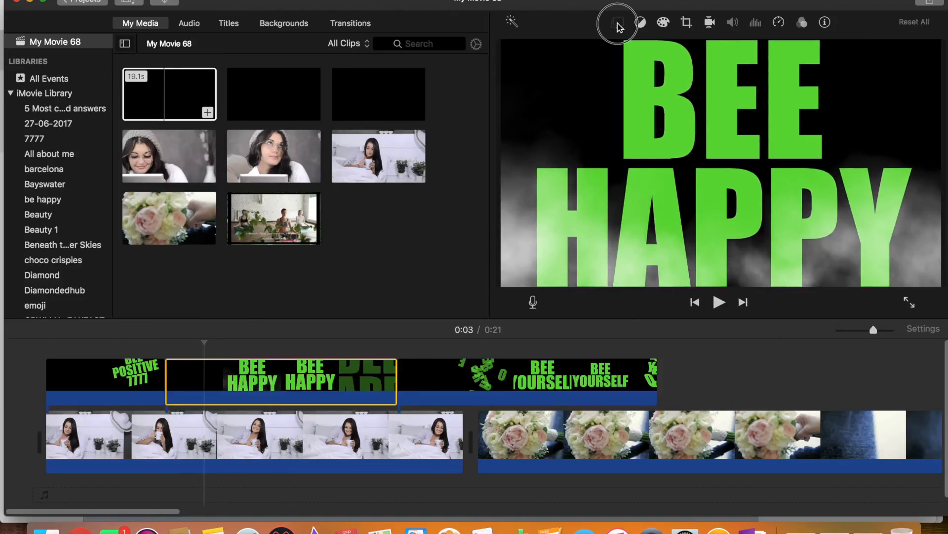
pyautogui.click(617, 23)
pyautogui.click(572, 48)
pyautogui.click(554, 74)
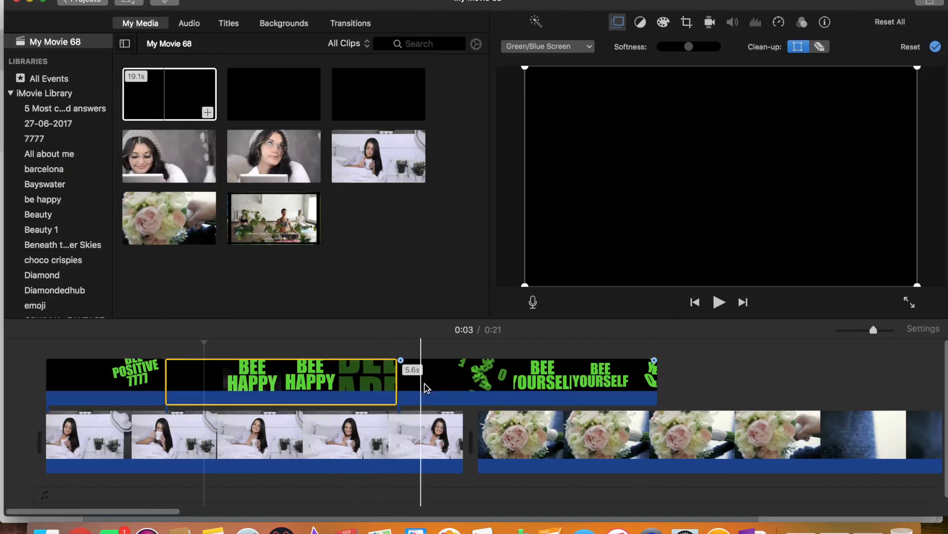
# Set the BEE YOURSELF overlay to Green/Blue Screen
pyautogui.click(438, 389)
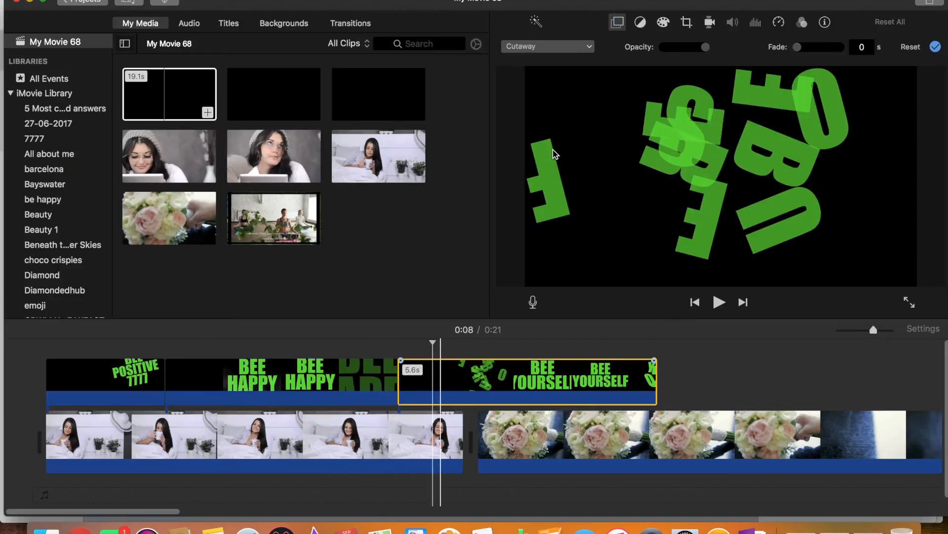
pyautogui.click(546, 48)
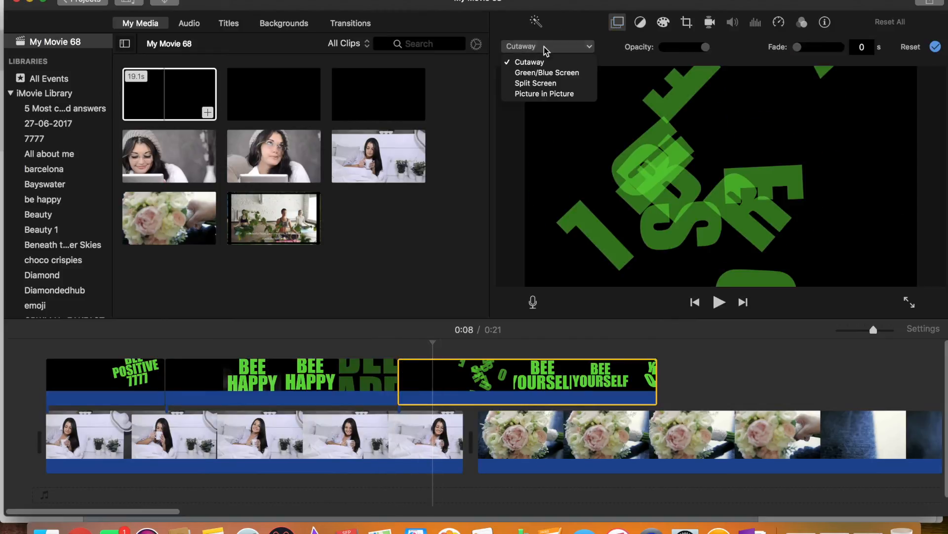
pyautogui.click(543, 73)
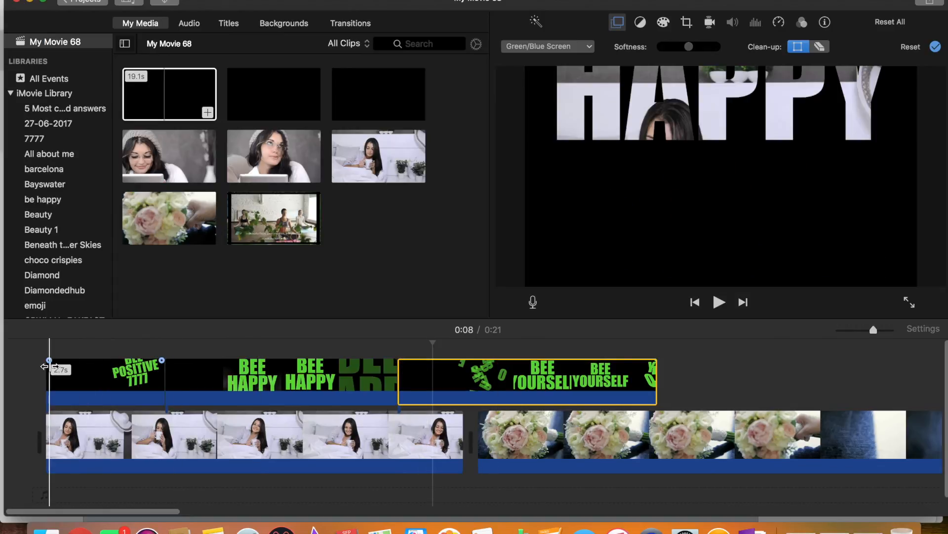
# Delete the BEE POSITIVE 7777 overlay and shift the BEE HAPPY and BEE YOURSELF overlays back-to-back to the timeline start
pyautogui.click(111, 381)
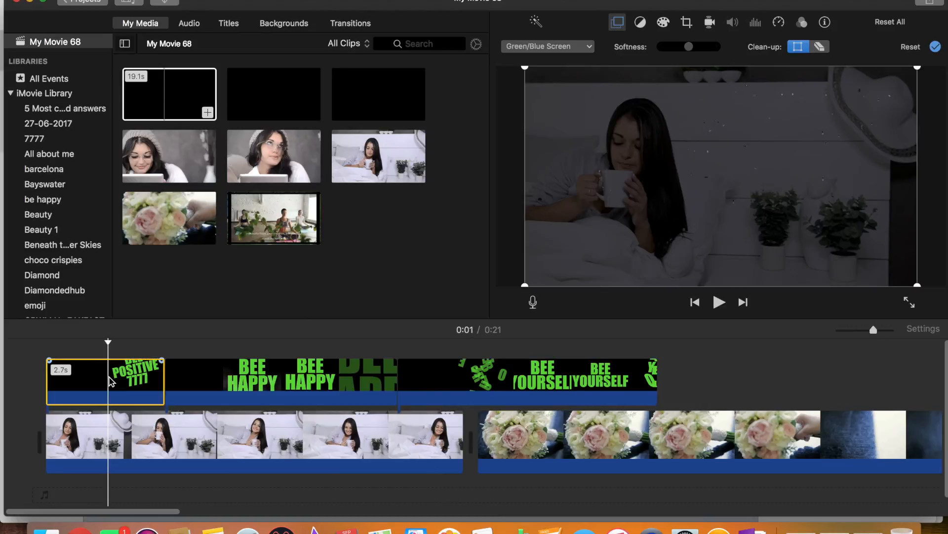
pyautogui.press('Delete')
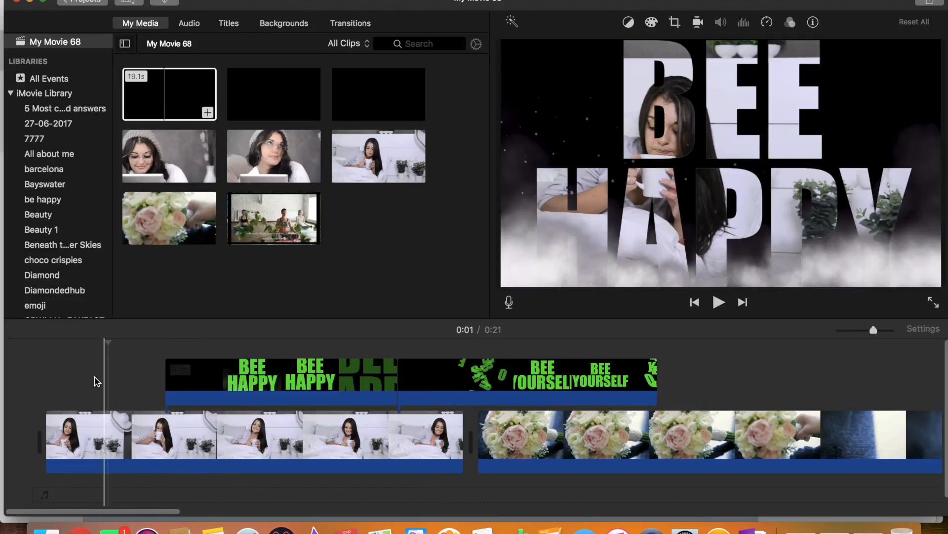
pyautogui.moveTo(187, 381); pyautogui.dragTo(64, 377)
pyautogui.moveTo(459, 372); pyautogui.dragTo(393, 373)
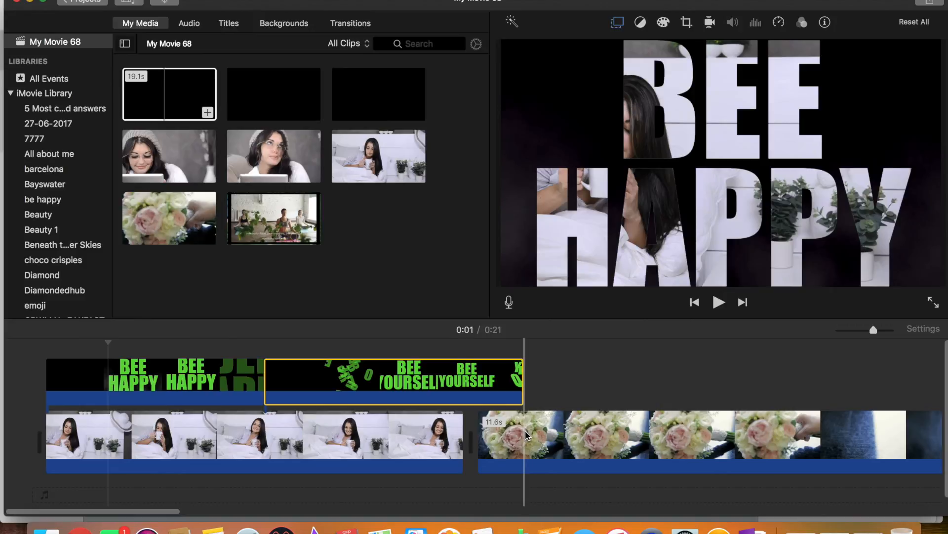
# Split the flower bouquet clip where the slogan overlay ends and delete the remainder after it
pyautogui.click(525, 430)
pyautogui.press('super+b')
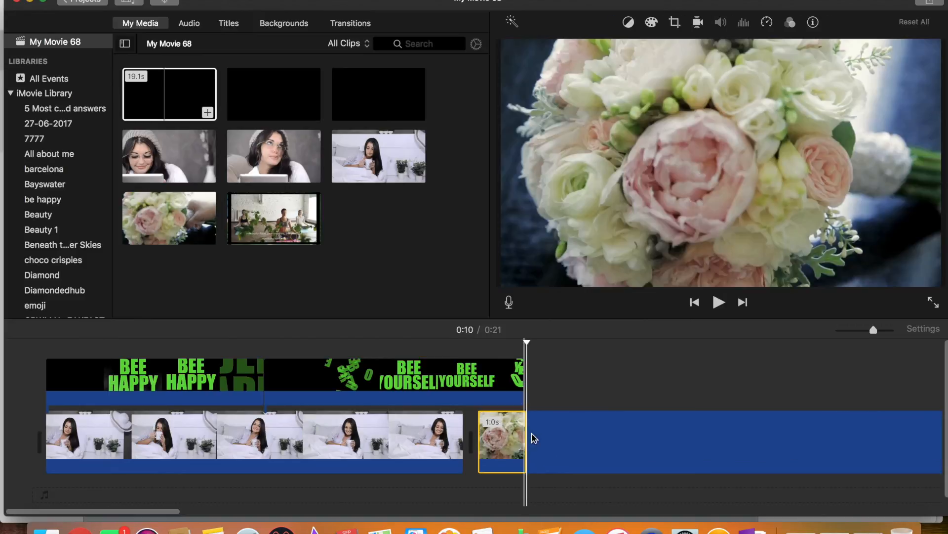
pyautogui.click(570, 461)
pyautogui.press('Delete')
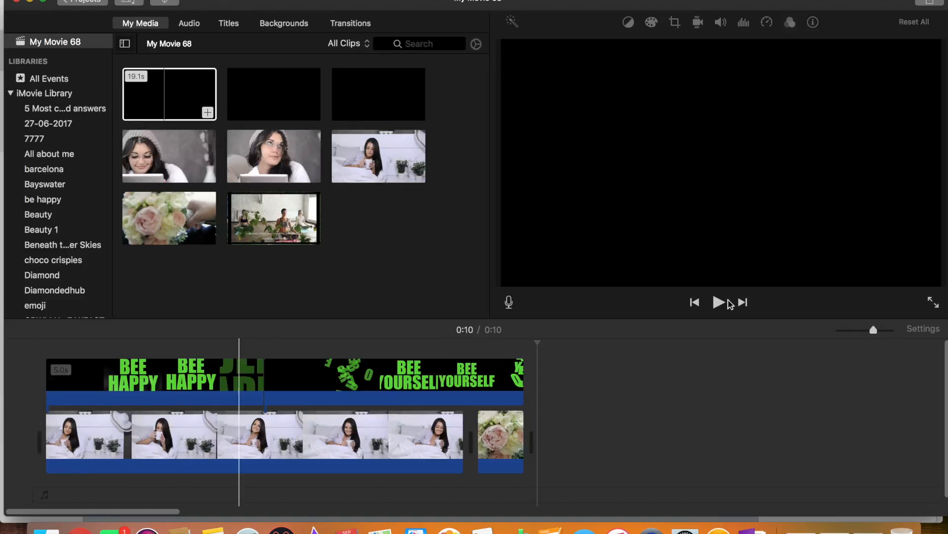
# Play the finished movie from the start of the timeline to review the slogans filled with video
pyautogui.click(713, 305)
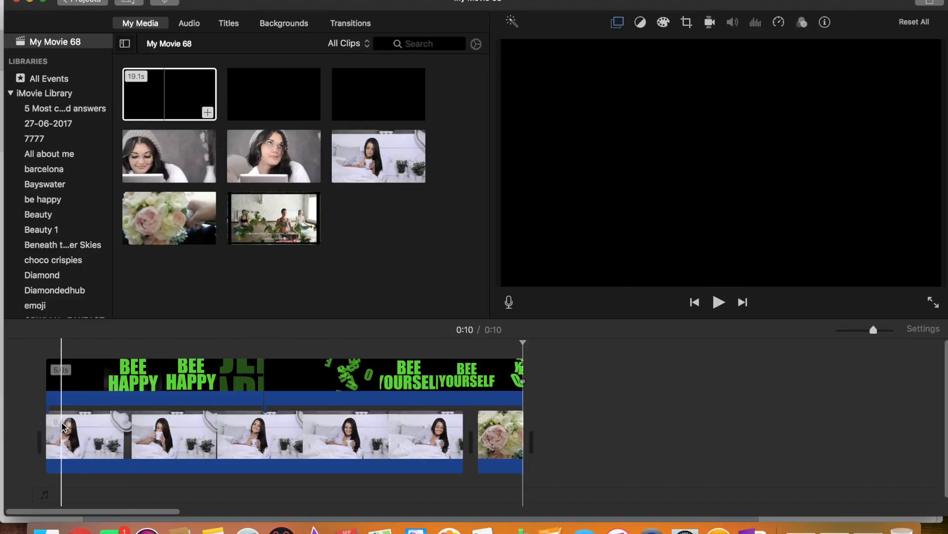
pyautogui.click(37, 422)
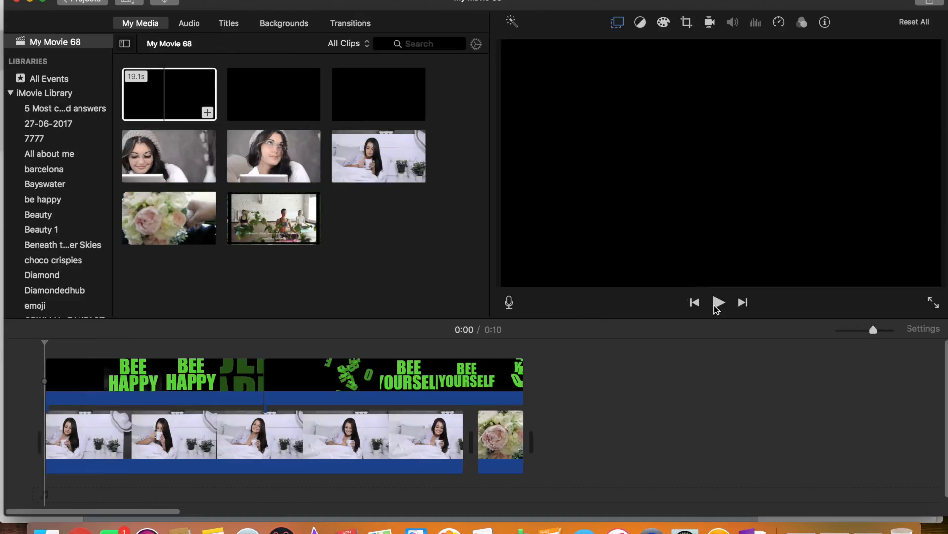
pyautogui.click(719, 303)
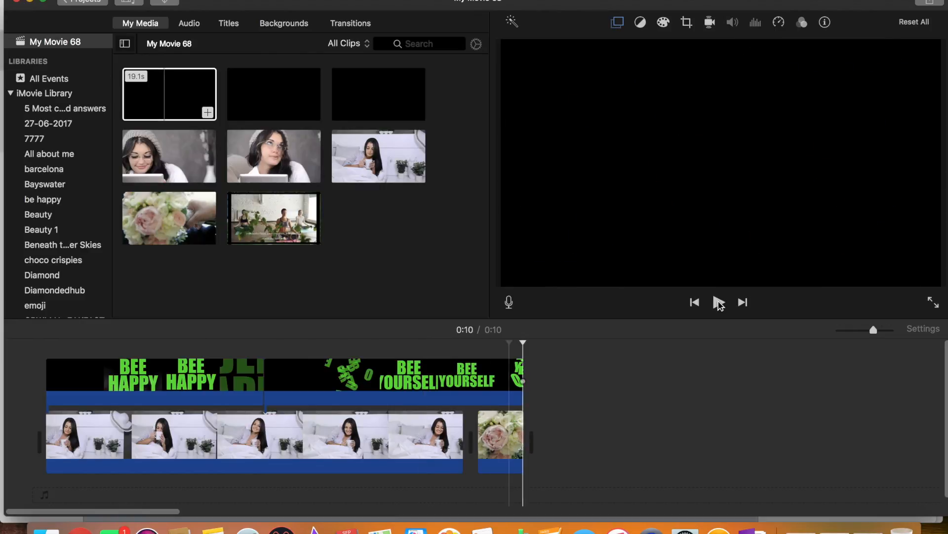
# Share the movie as a file with the description GREEN SCREEN and proceed to the save settings
pyautogui.click(931, 4)
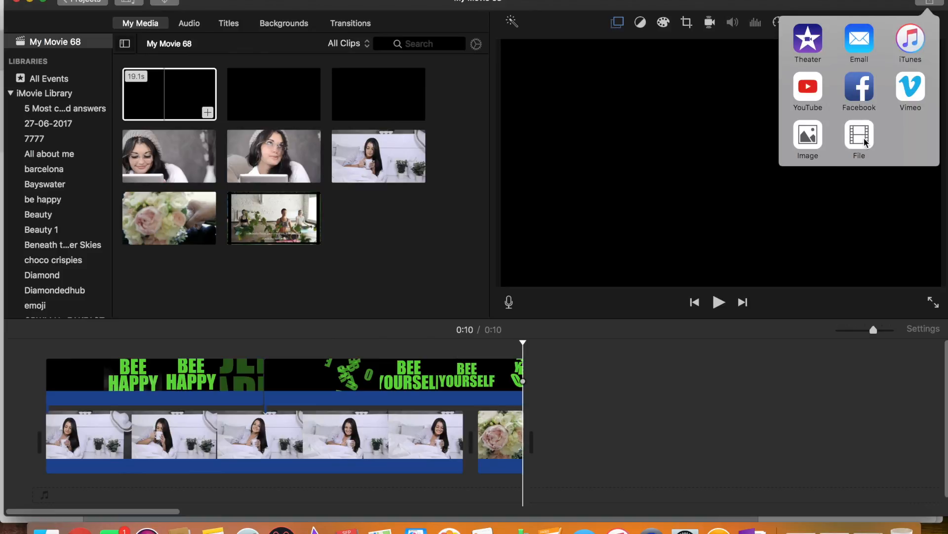
pyautogui.click(864, 143)
pyautogui.moveTo(664, 128); pyautogui.dragTo(534, 122)
pyautogui.press('BackSpace')
pyautogui.write('GREEN SCREEN')
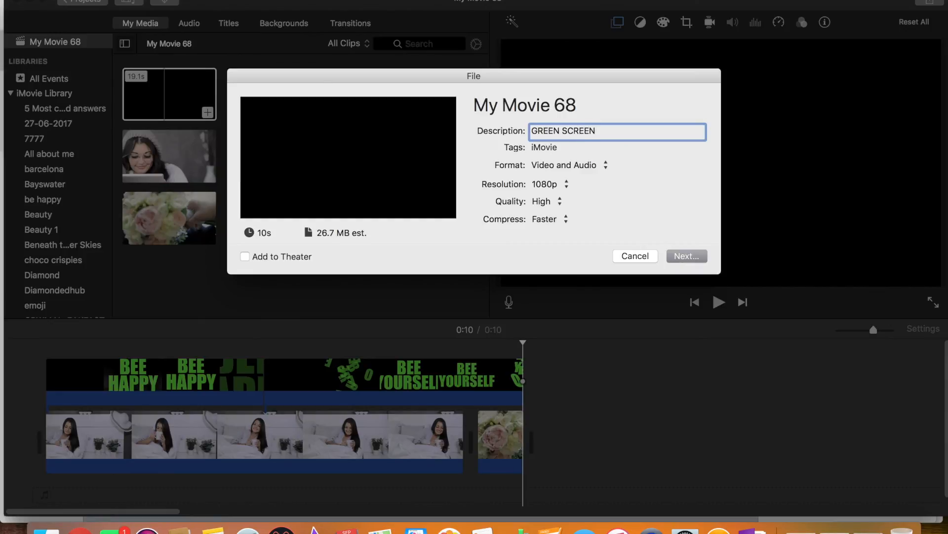
pyautogui.click(697, 255)
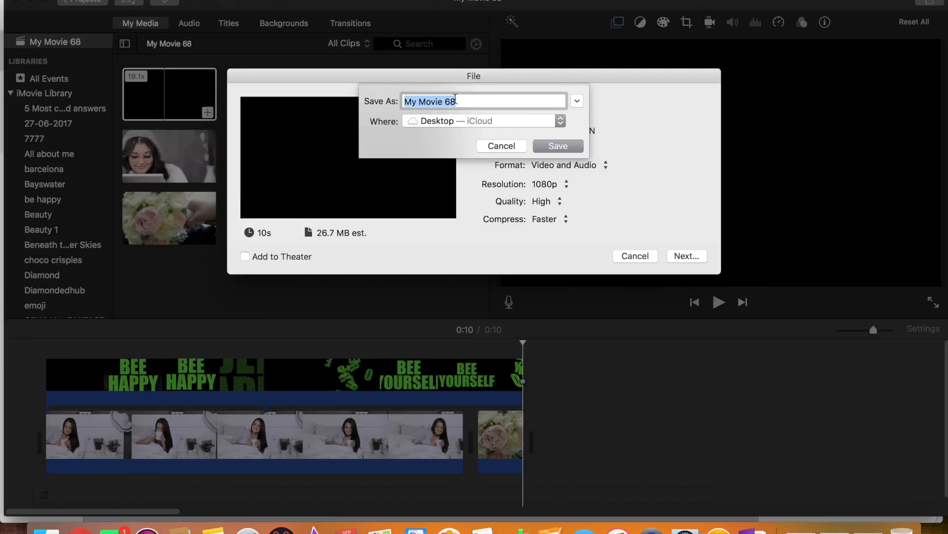
# Name the exported file GREEN SCREEN@ and save it to the iCloud Desktop
pyautogui.press('BackSpace')
pyautogui.write('GREE')
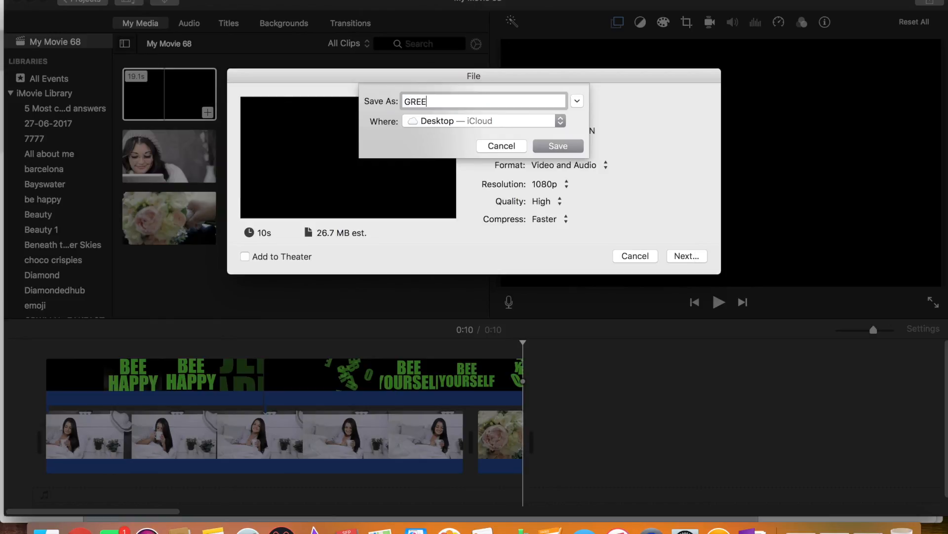
pyautogui.write('N SCREEN@')
pyautogui.click(558, 145)
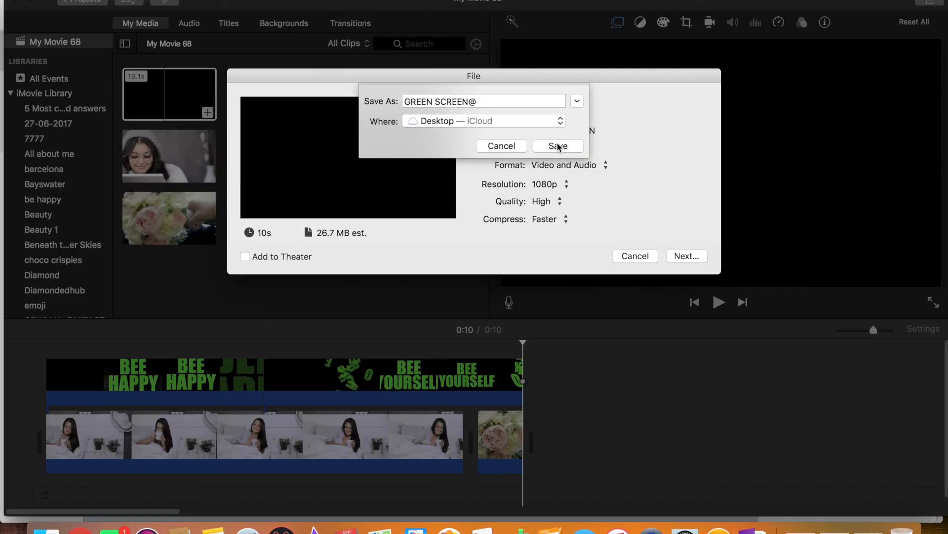